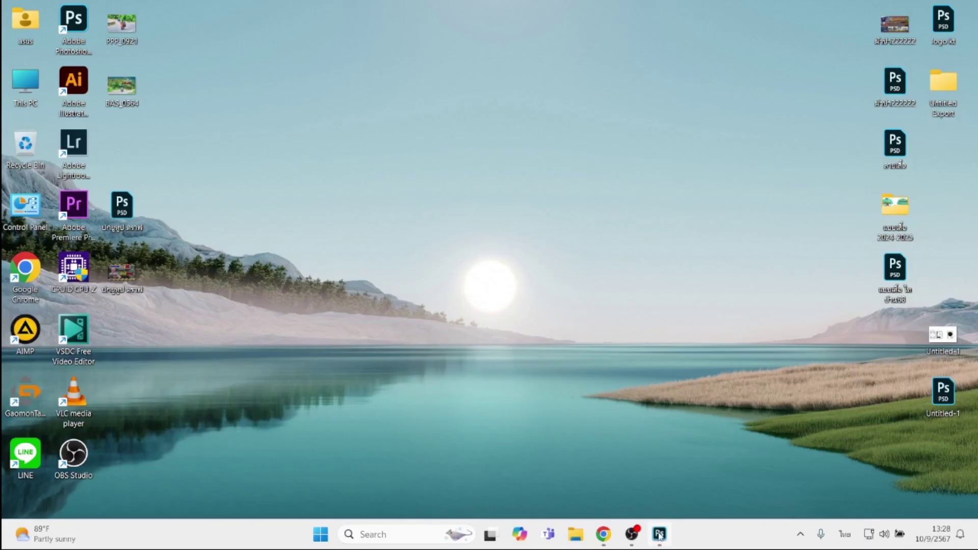
Step: Bring the blank Untitled-1 Photoshop document to the front from the taskbar
left_click(659, 534)
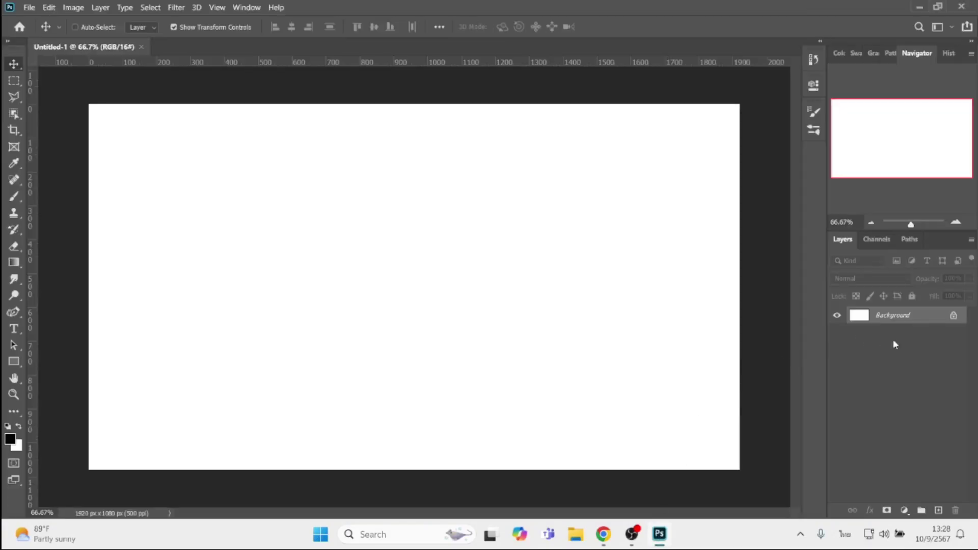
Step: Unlock the Background layer and add a text layer reading มีที่ on the canvas
left_click(950, 318)
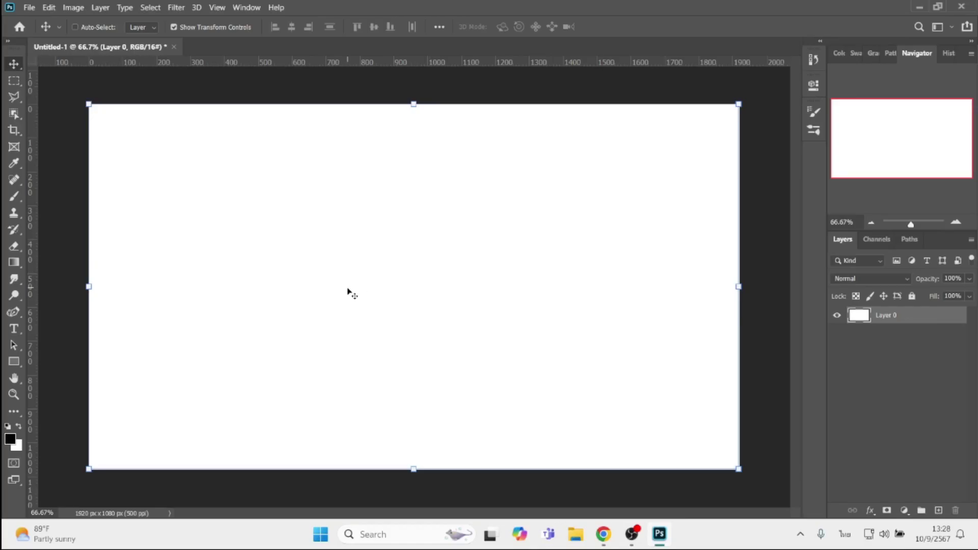
key("t")
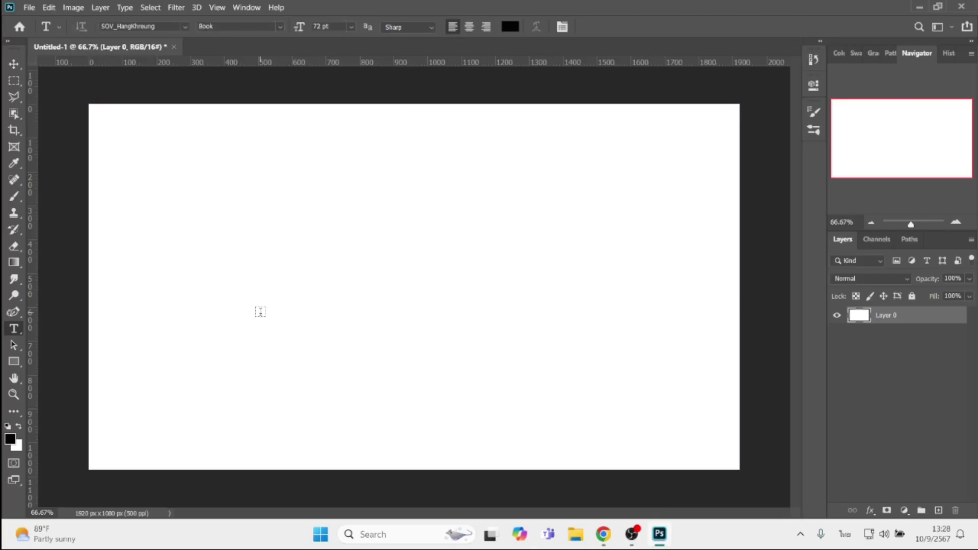
left_click(260, 312)
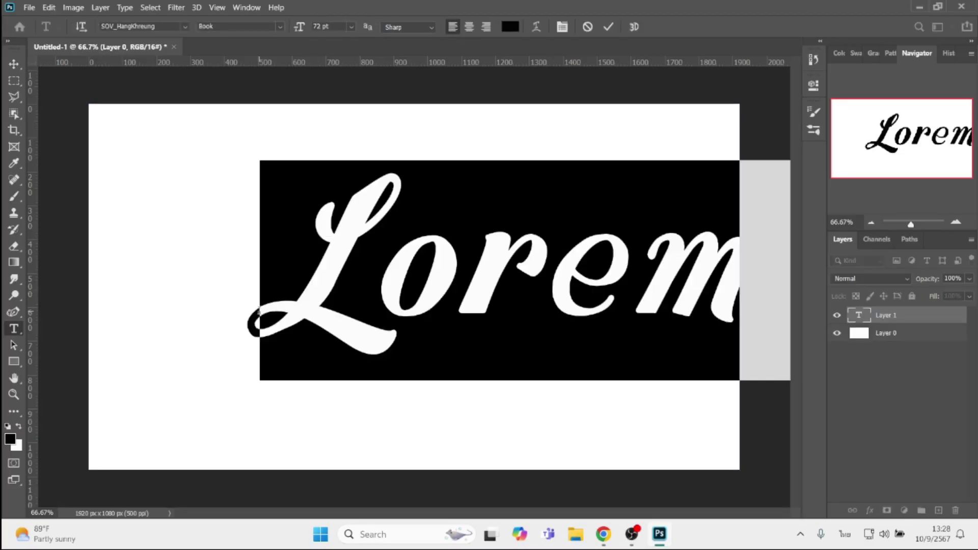
type("มี")
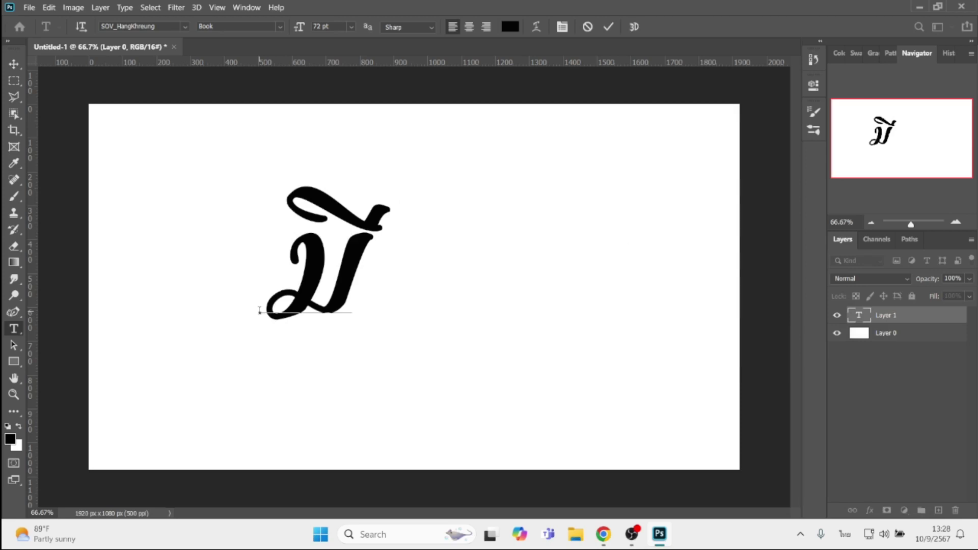
type("ที่")
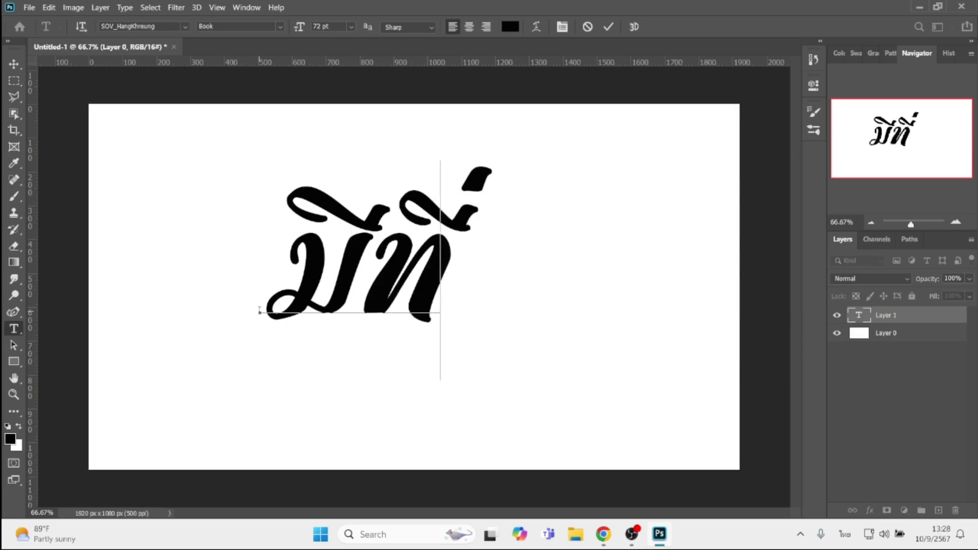
left_click(15, 63)
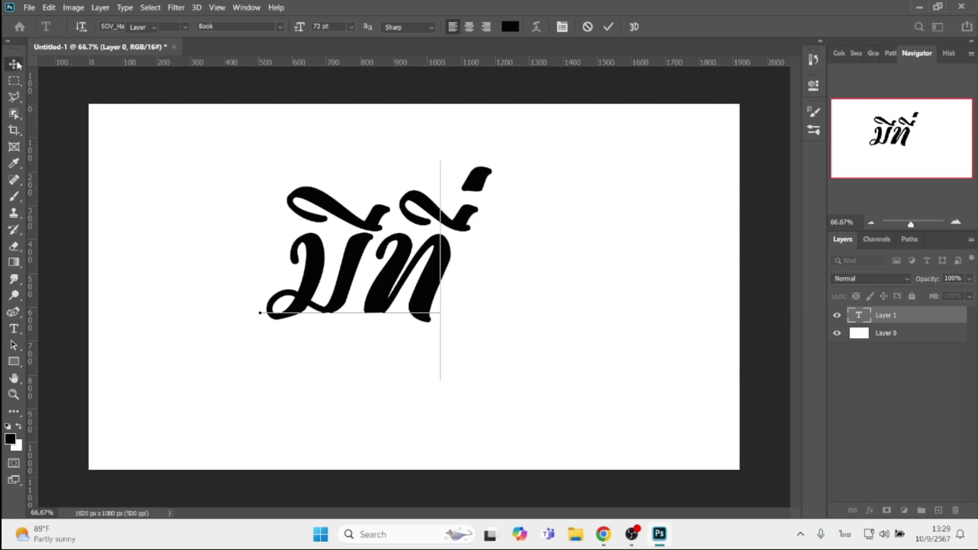
Step: Move the มีที่ text left and scale it down to about 48% width
left_click_drag(492, 244, 340, 265)
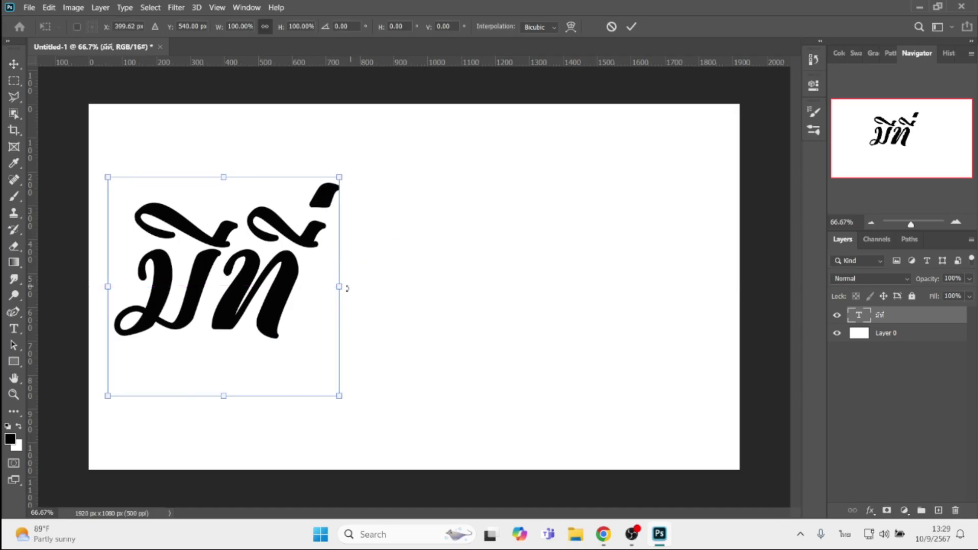
left_click_drag(339, 287, 221, 293)
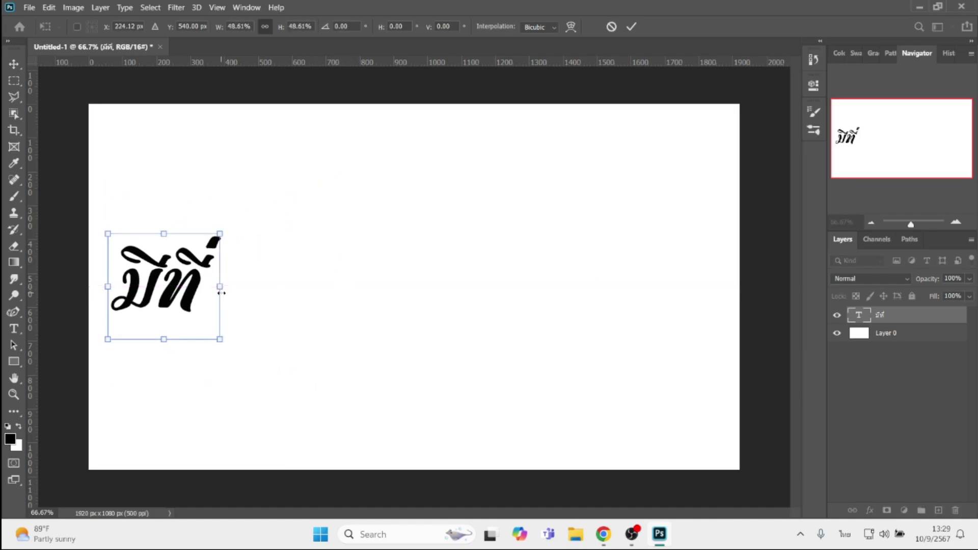
key("Return")
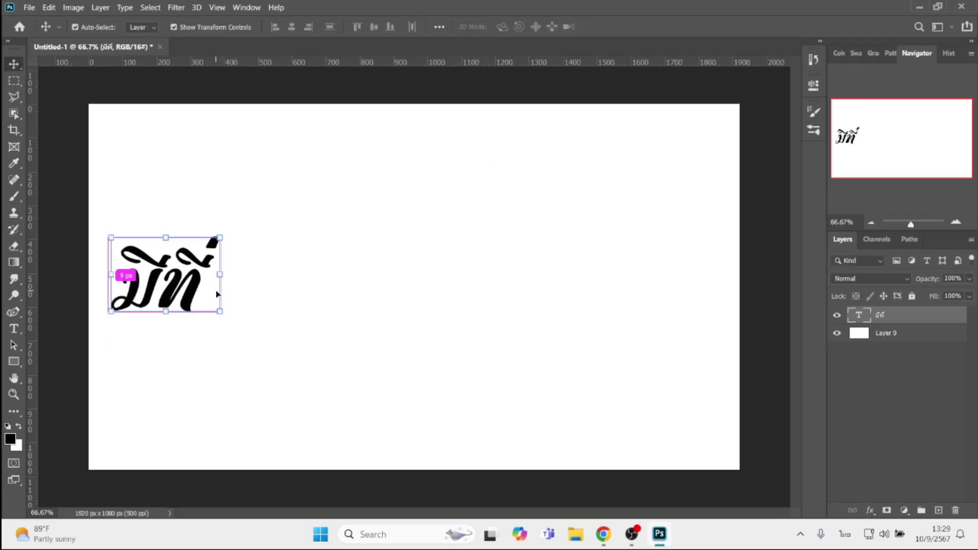
Step: Duplicate the word, retype the copy as อื่น...คน, and place it after มีที่
left_click_drag(216, 294, 297, 271)
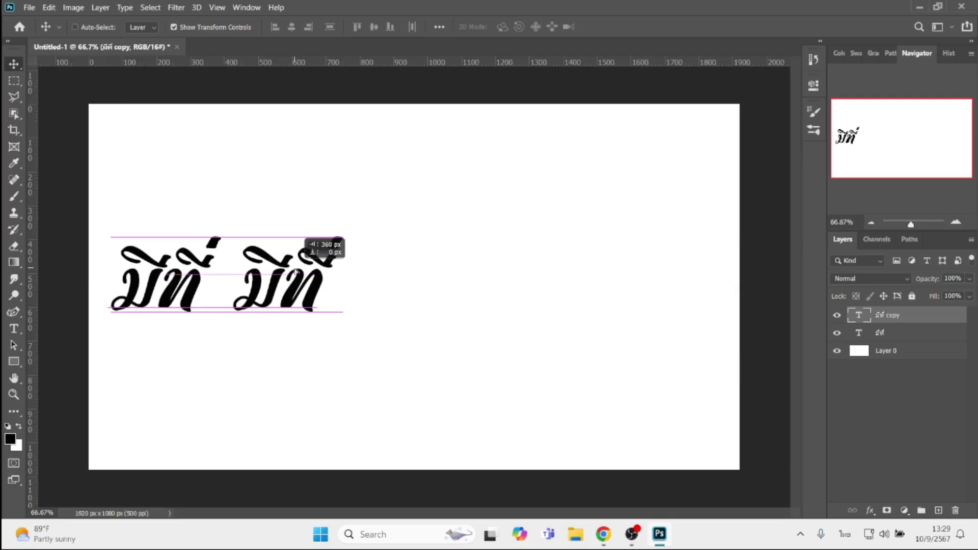
double_click(295, 265)
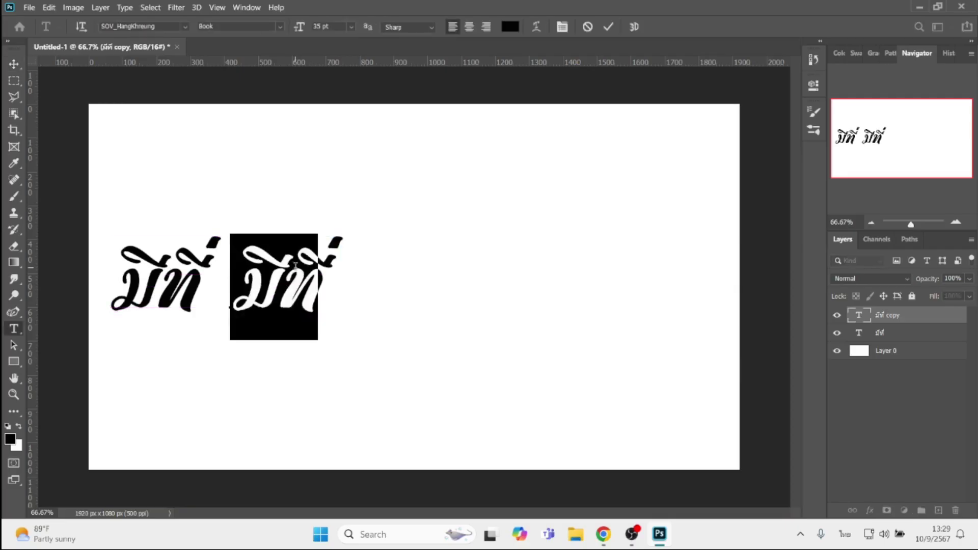
type("อื่น")
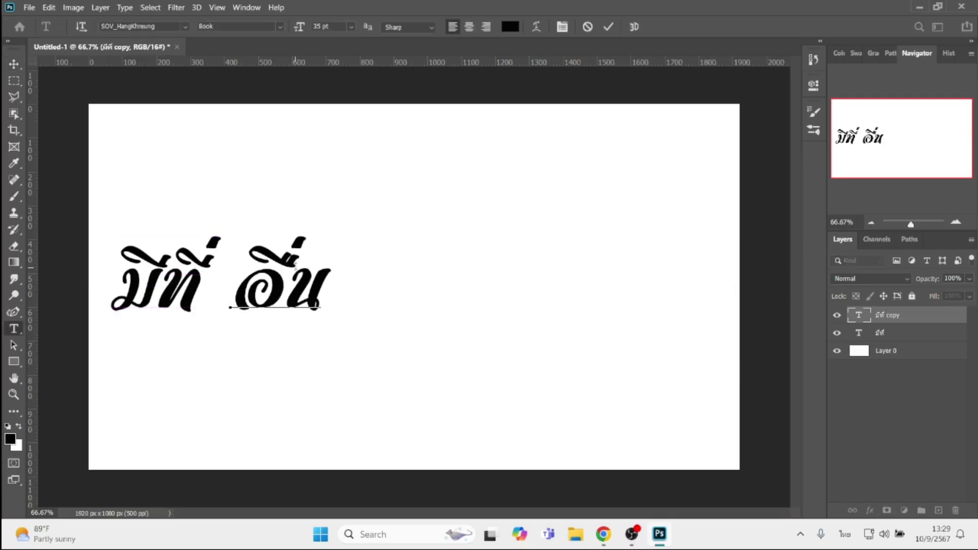
type("...")
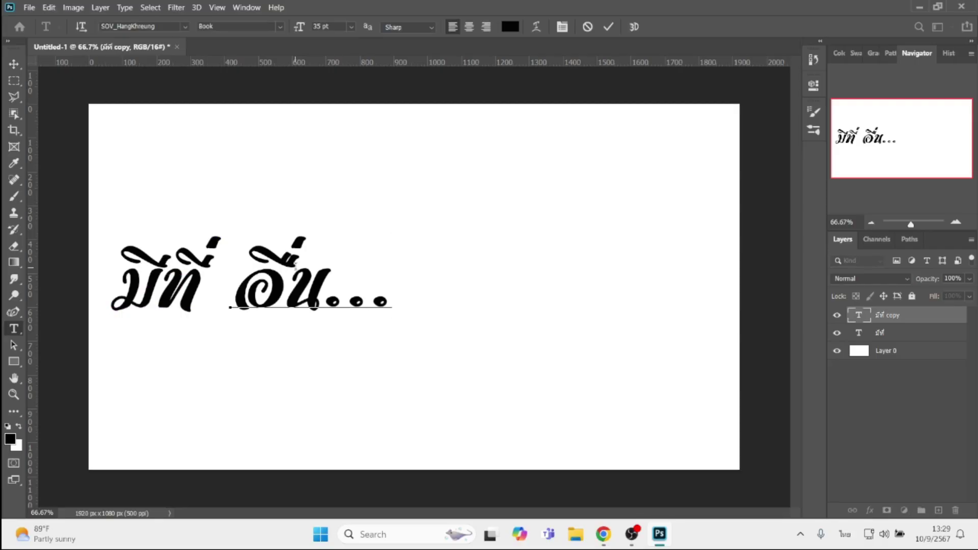
type("คน")
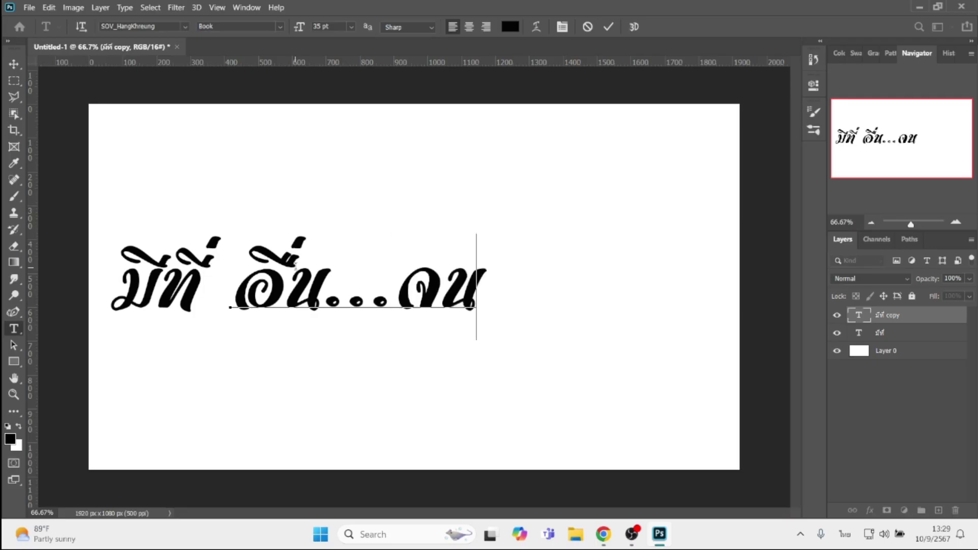
left_click(14, 64)
left_click_drag(277, 281, 277, 290)
Step: Nudge the second words right, then duplicate them and retype the copy as ที่ภู
key("Right")
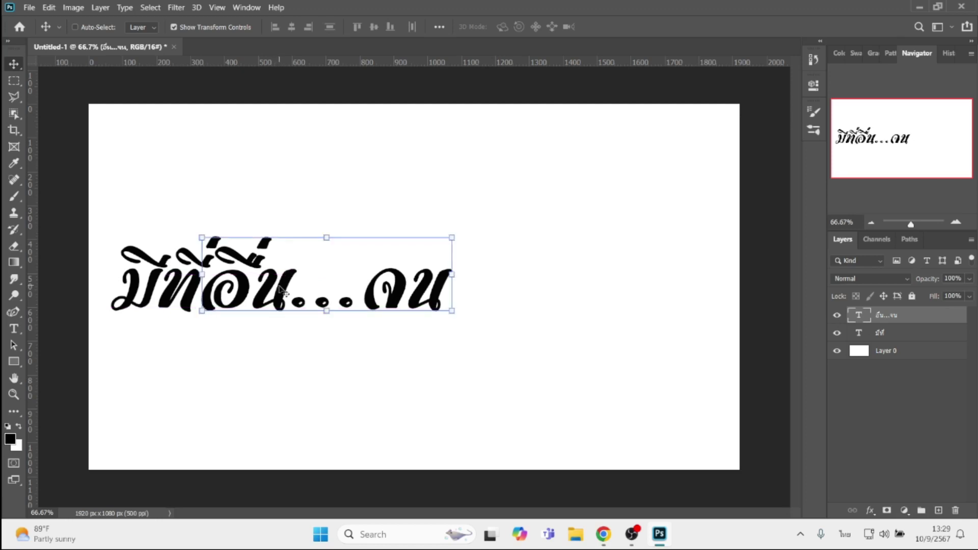
key("Right")
key("Right")
key("Right")
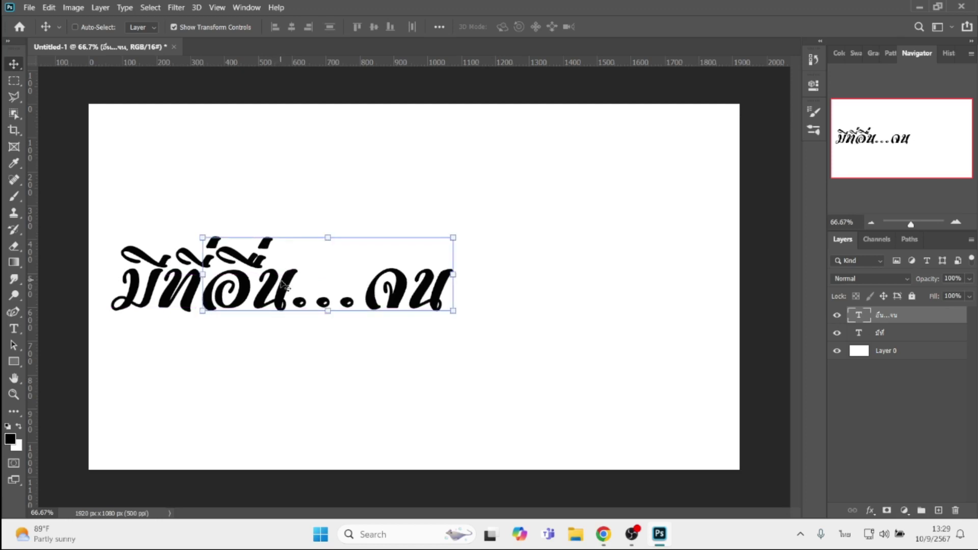
left_click_drag(277, 296, 324, 364)
double_click(318, 355)
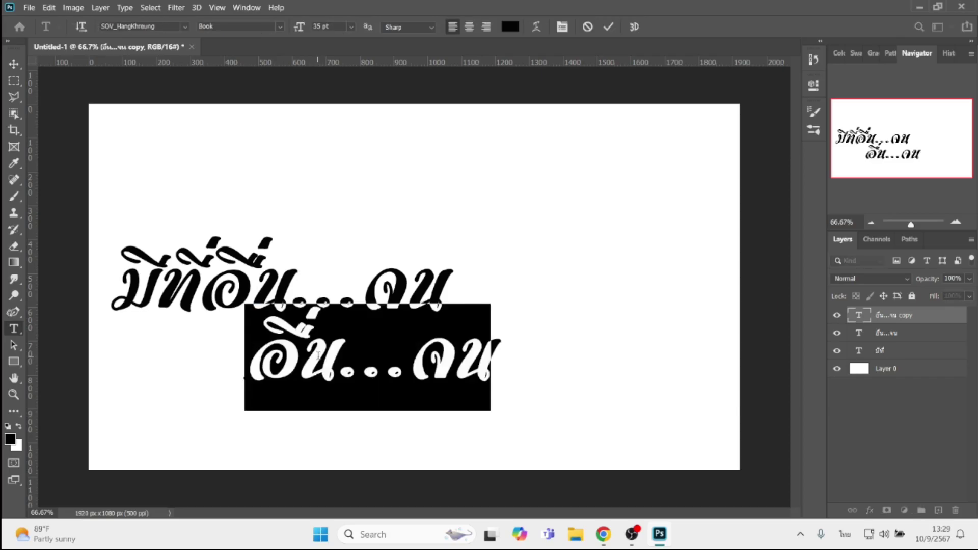
type("ที่ภ")
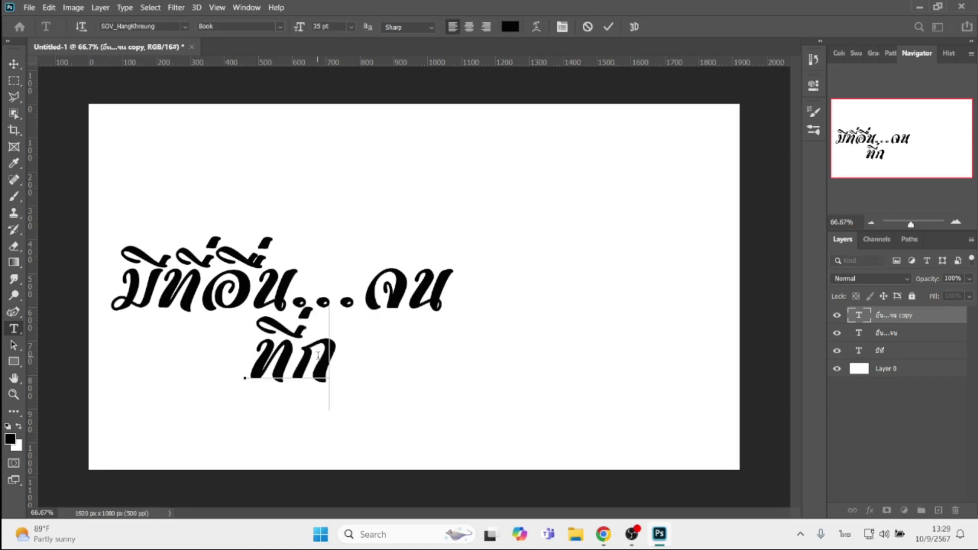
type("ู")
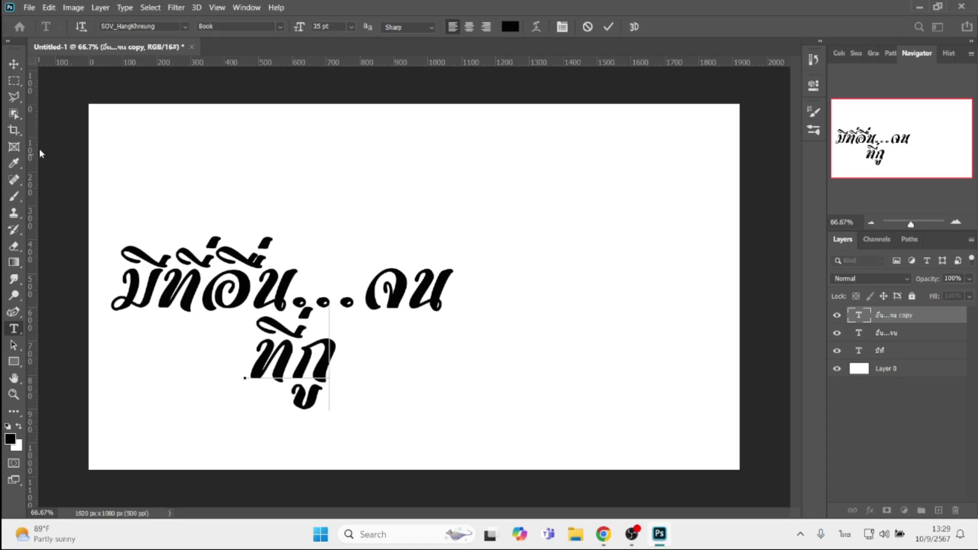
left_click(13, 63)
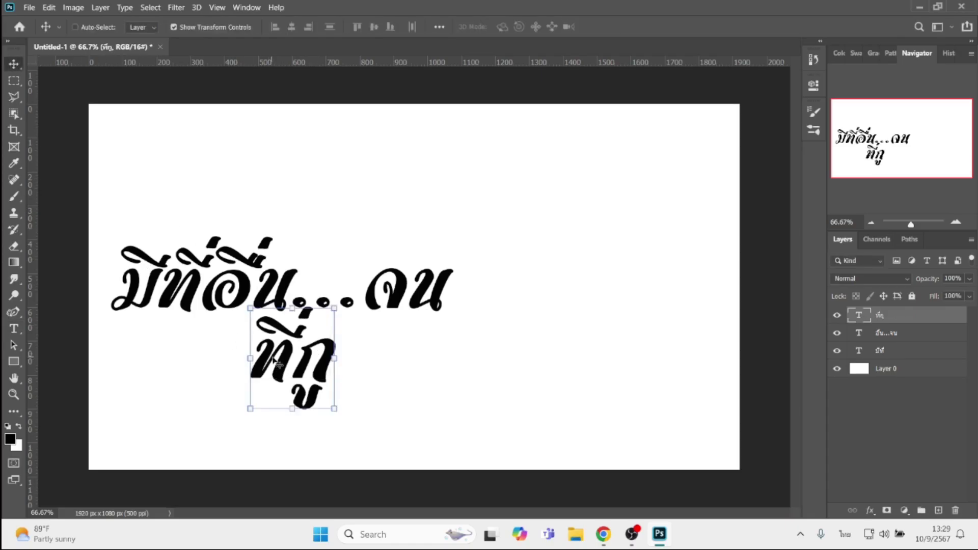
Step: Place the final word at the end of the line and select all three text layers
left_click_drag(275, 362, 478, 291)
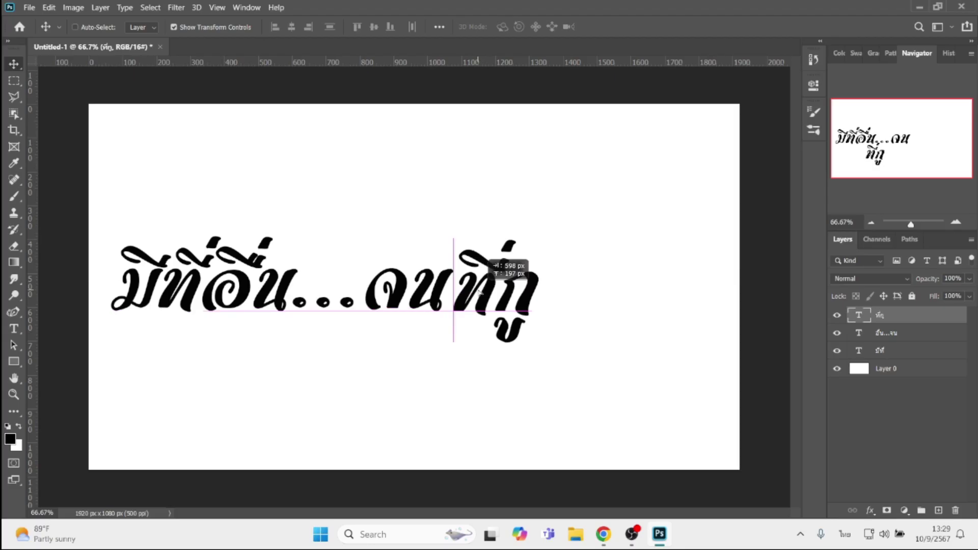
left_click_drag(478, 291, 478, 292)
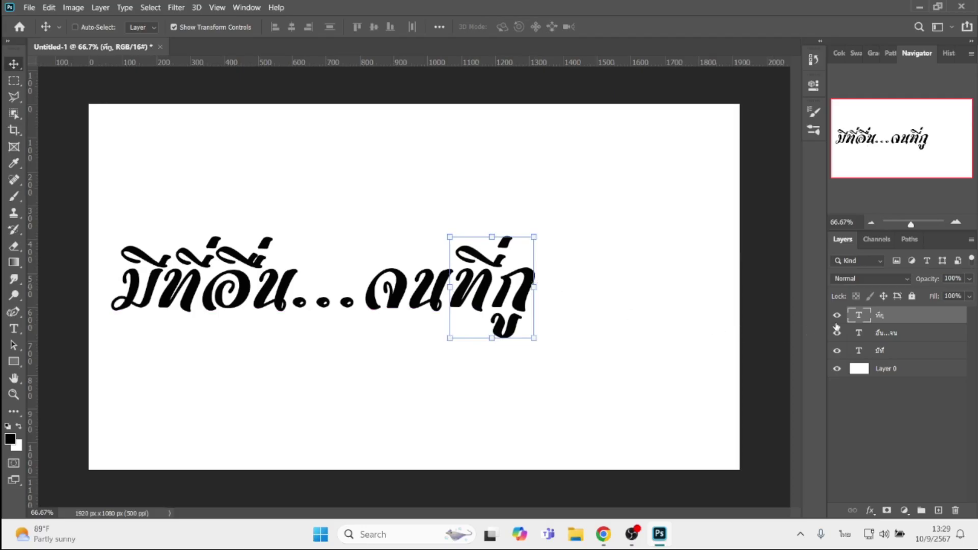
left_click(880, 349, "shift")
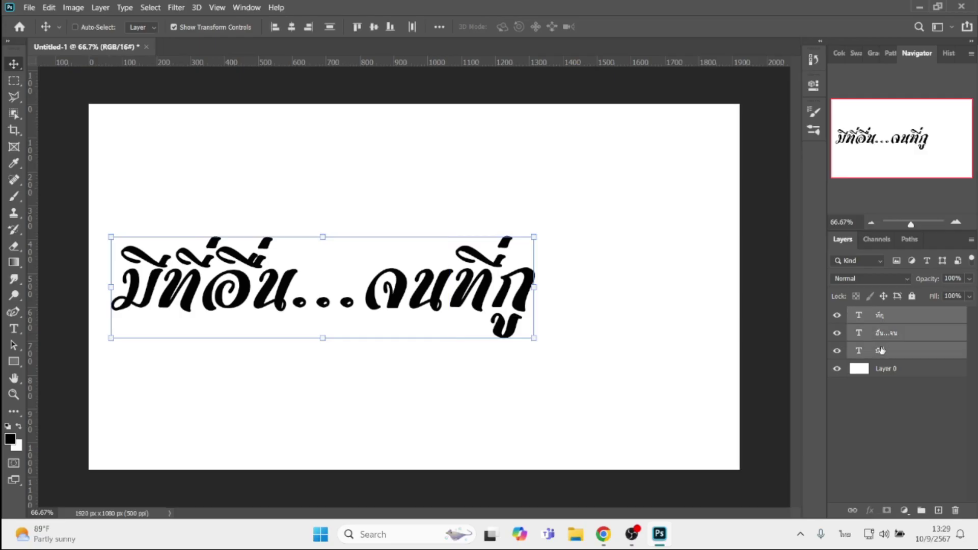
Step: Stretch all three text layers wider together, then select only the มีที่ layer
left_click_drag(534, 287, 629, 288)
key("Return")
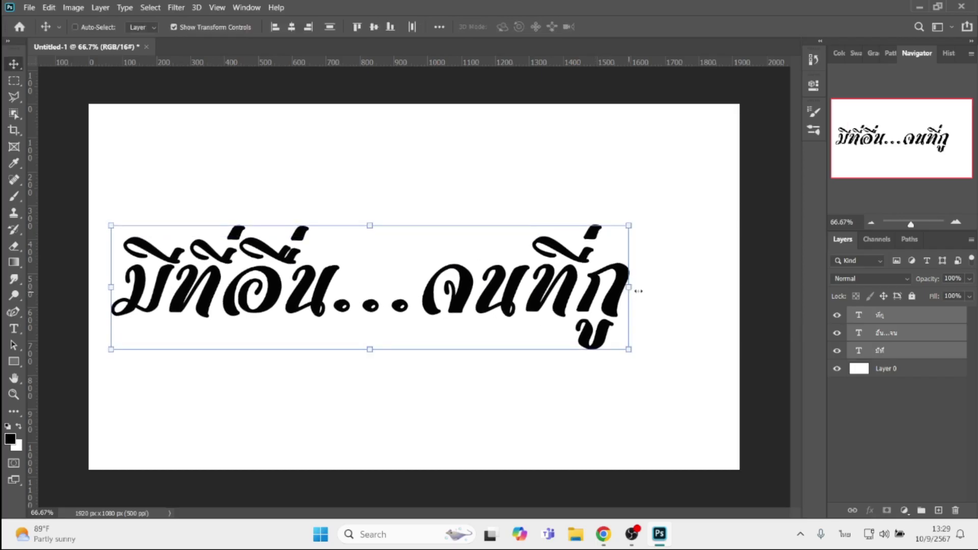
left_click(901, 356)
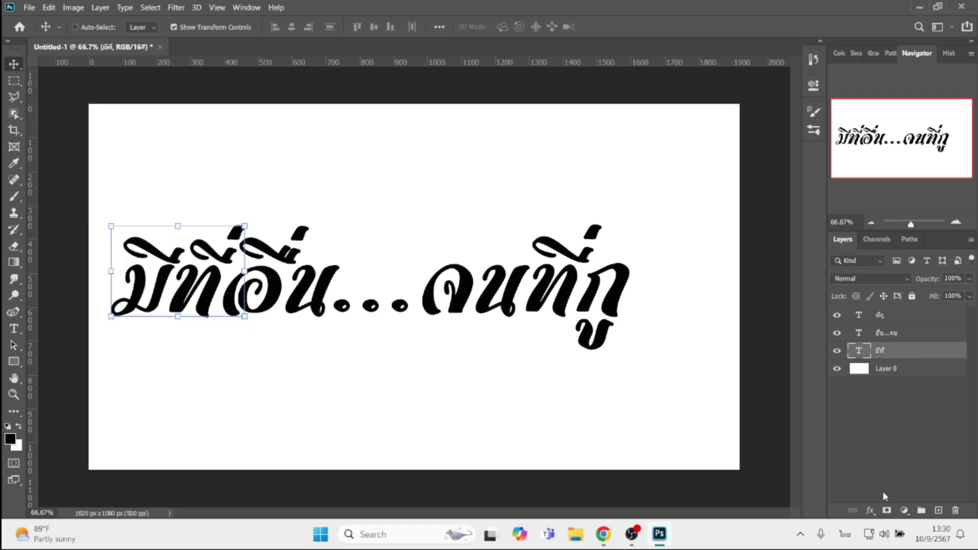
Step: Give มีที่ a 10 px black Stroke and a near-white Color Overlay fill
left_click(874, 512)
left_click(889, 461)
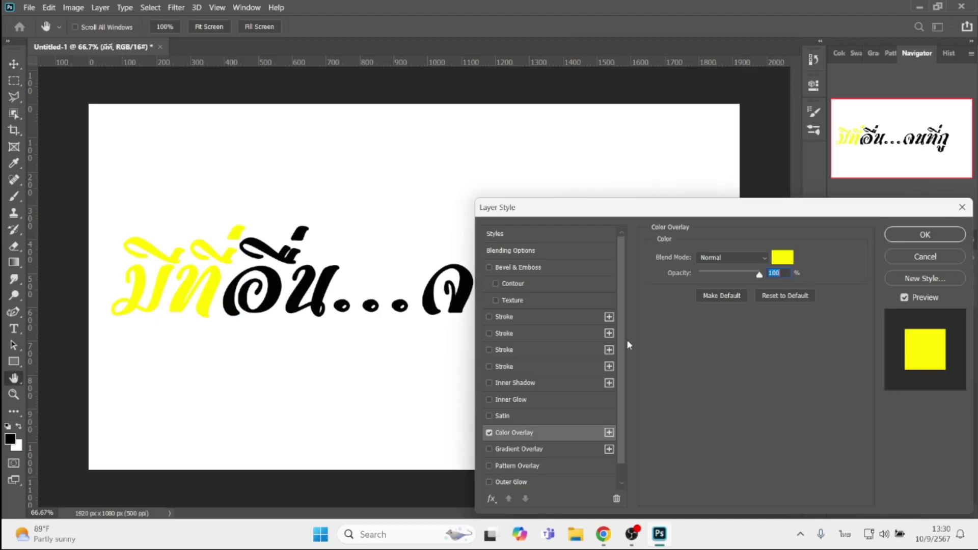
left_click(539, 318)
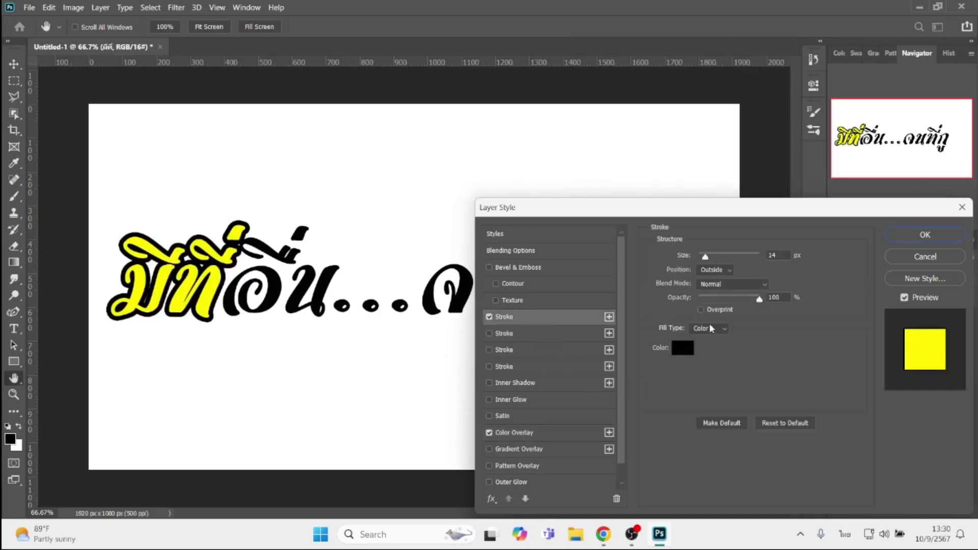
double_click(784, 259)
type("10")
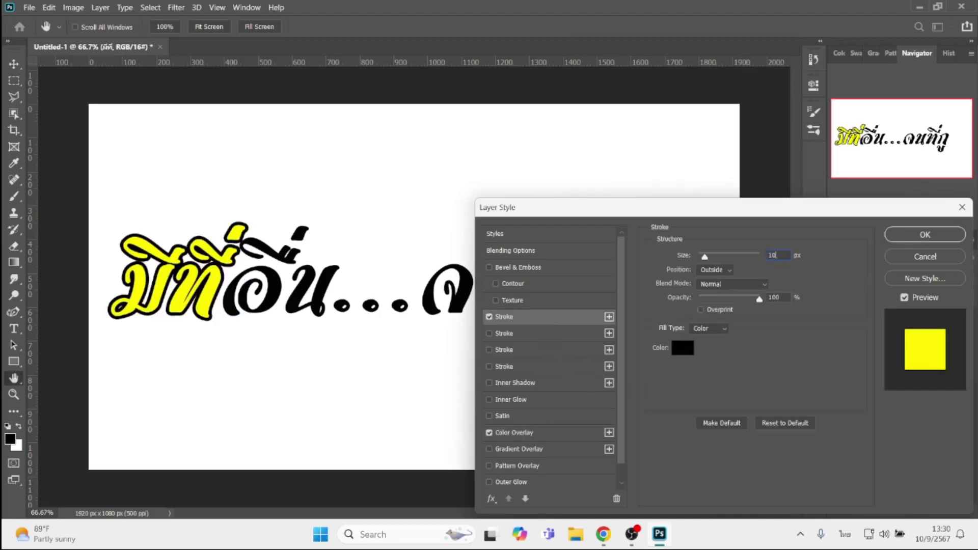
left_click(530, 433)
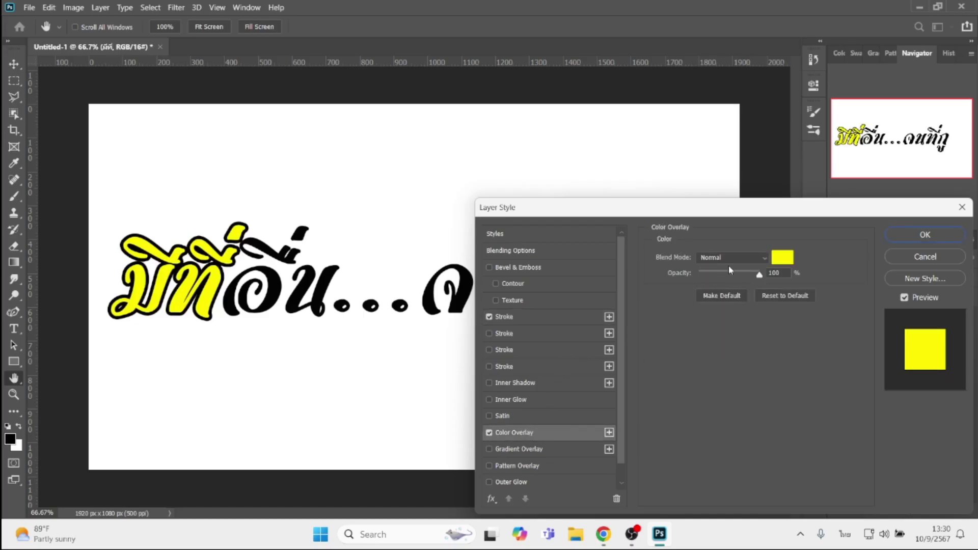
left_click(783, 263)
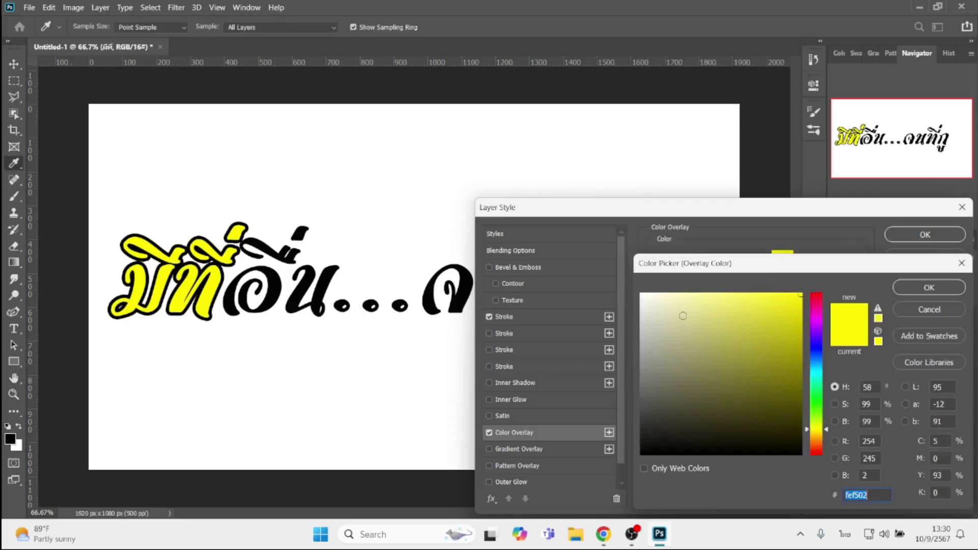
left_click(641, 296)
key("Return")
key("Return")
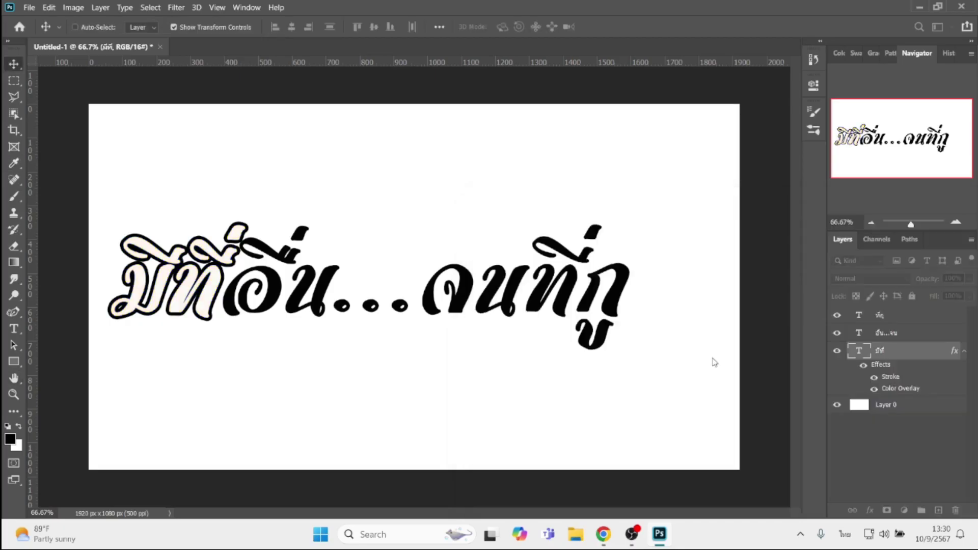
Step: Style the อื่น...จน layer with a black Stroke and a red Color Overlay fill
left_click(890, 333)
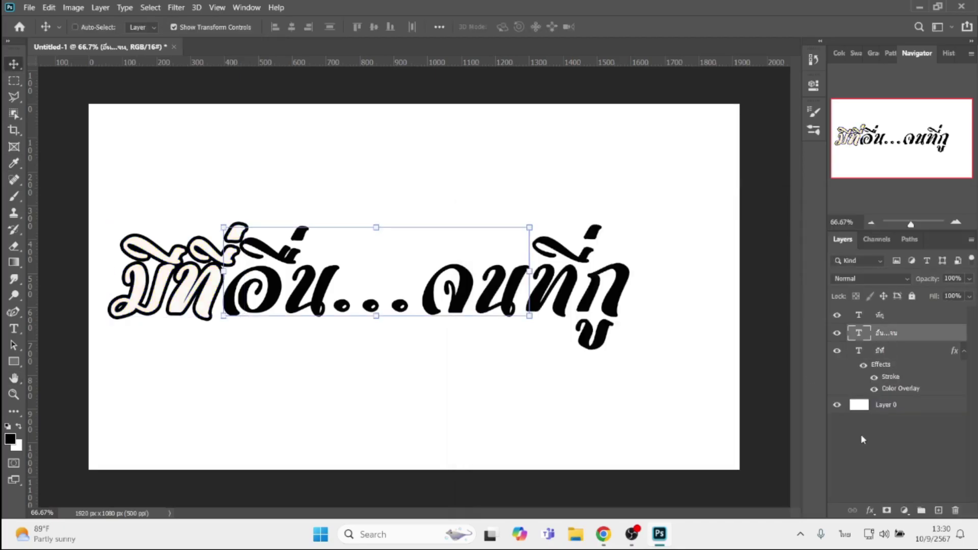
left_click(870, 511)
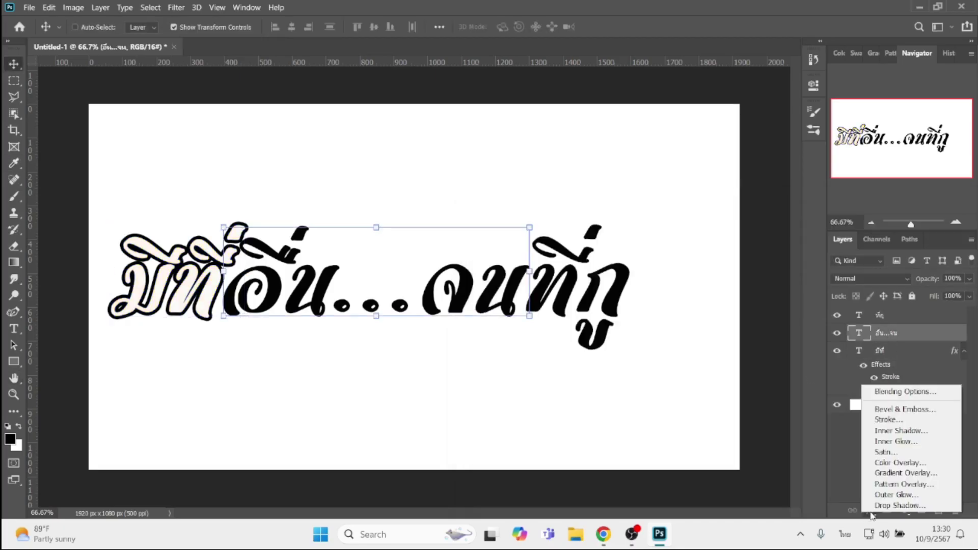
left_click(889, 419)
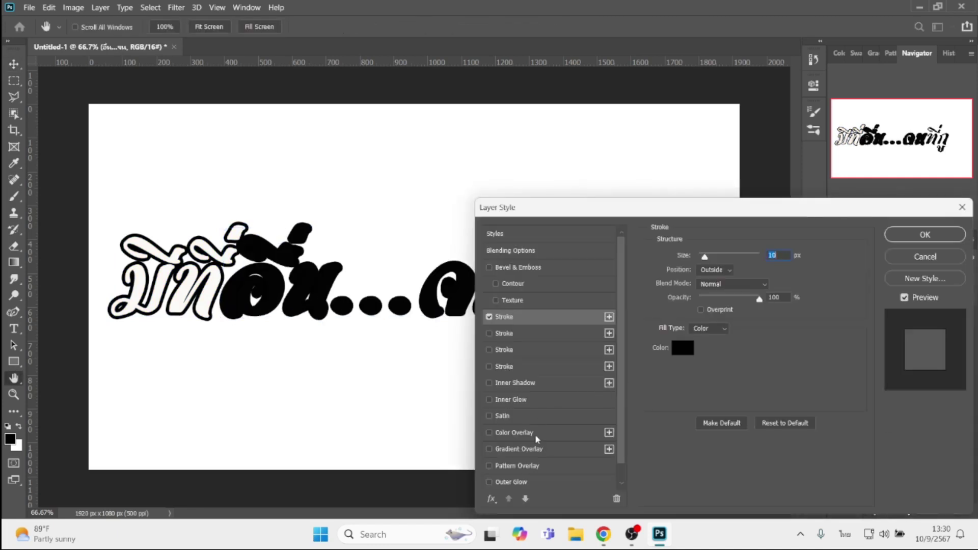
left_click(535, 434)
left_click(778, 258)
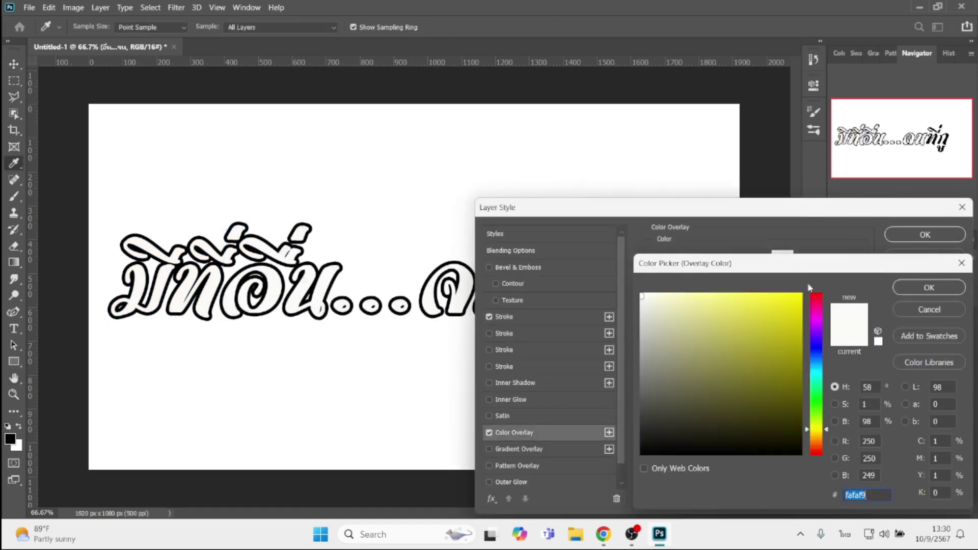
left_click(801, 295)
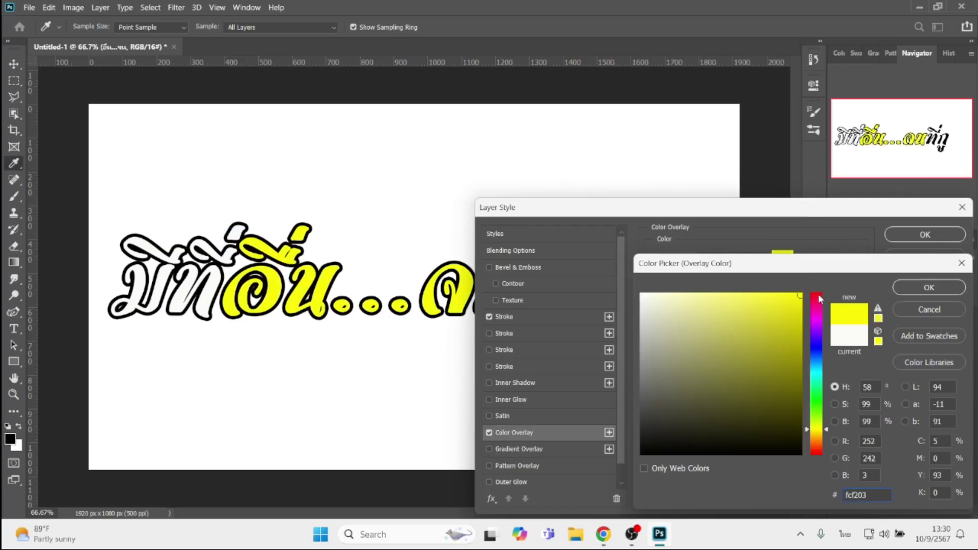
left_click(818, 295)
key("Return")
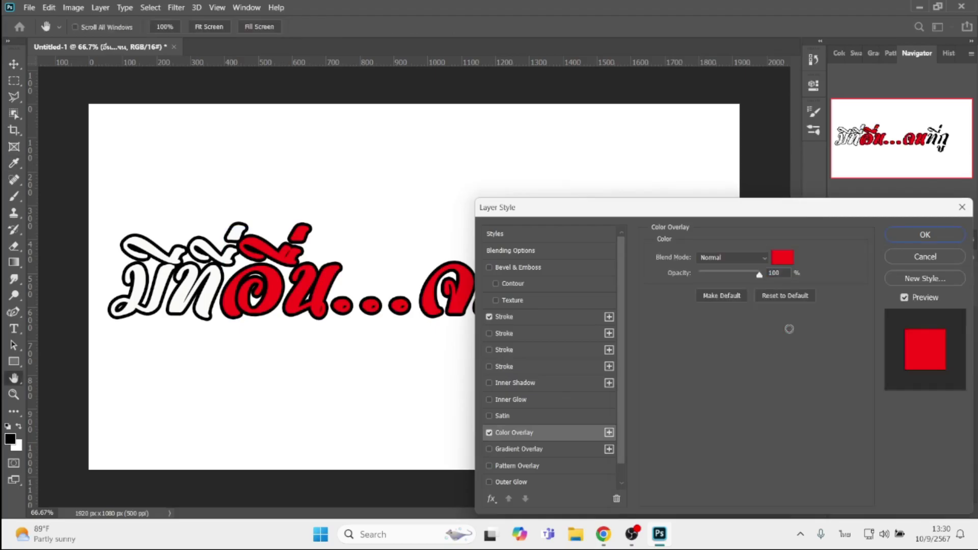
key("Return")
left_click(905, 316)
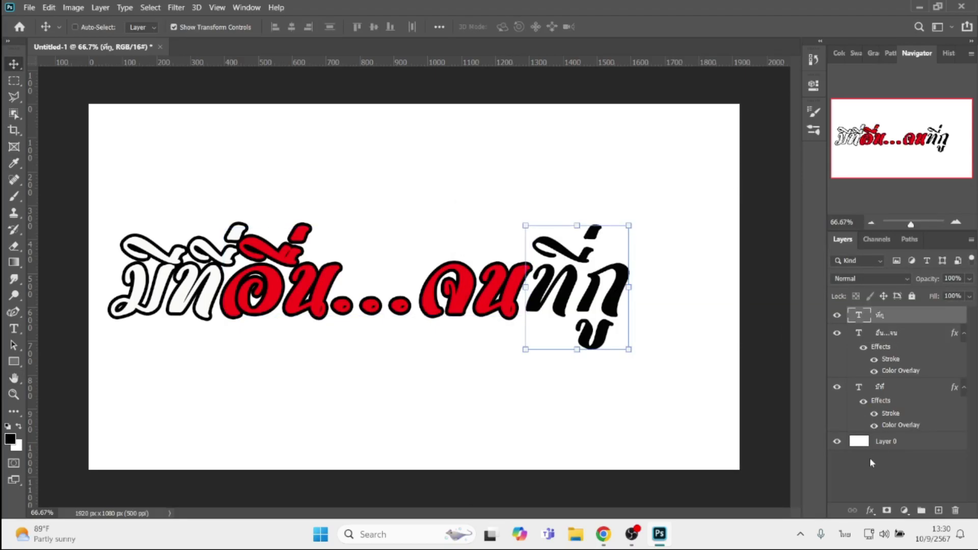
left_click(880, 511)
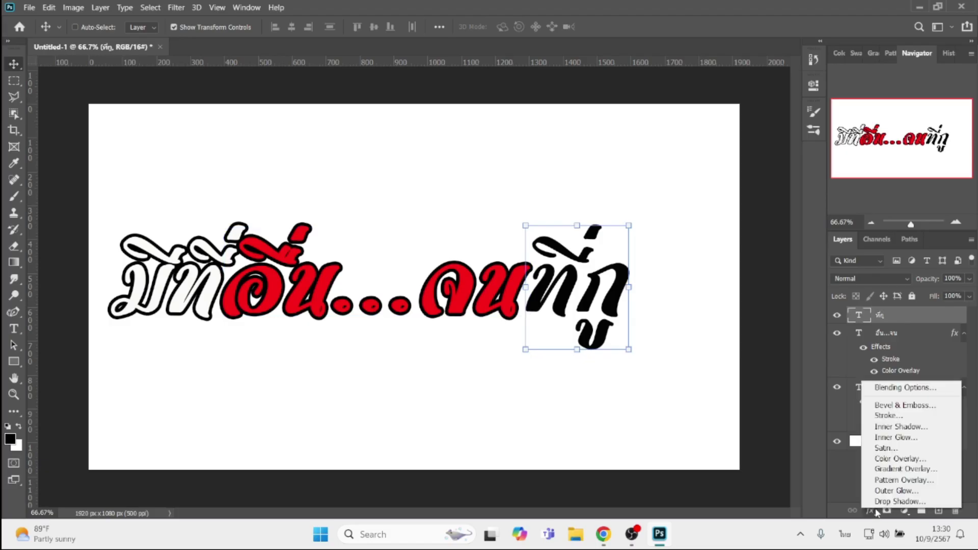
Step: Give ที่กู a black Stroke and a white Color Overlay sampled from the canvas
left_click(885, 415)
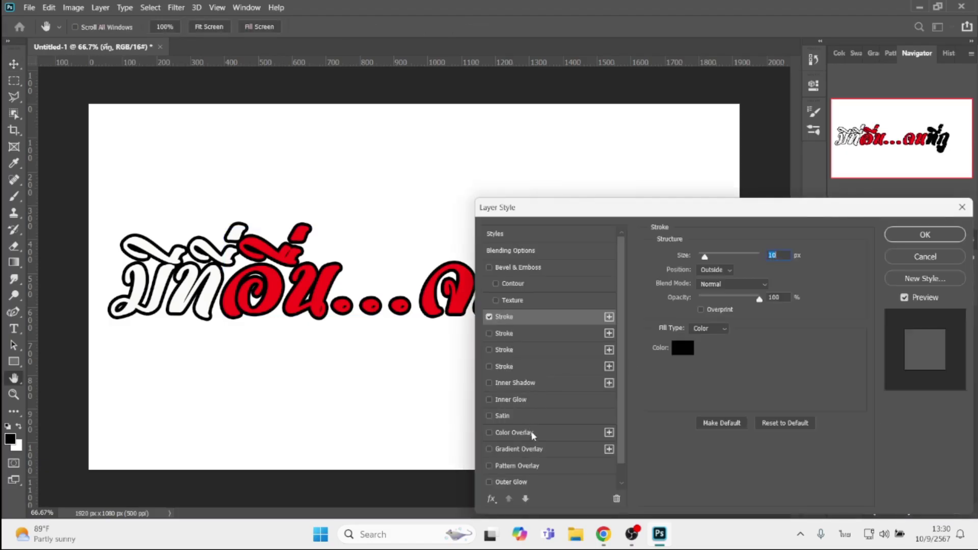
left_click(532, 433)
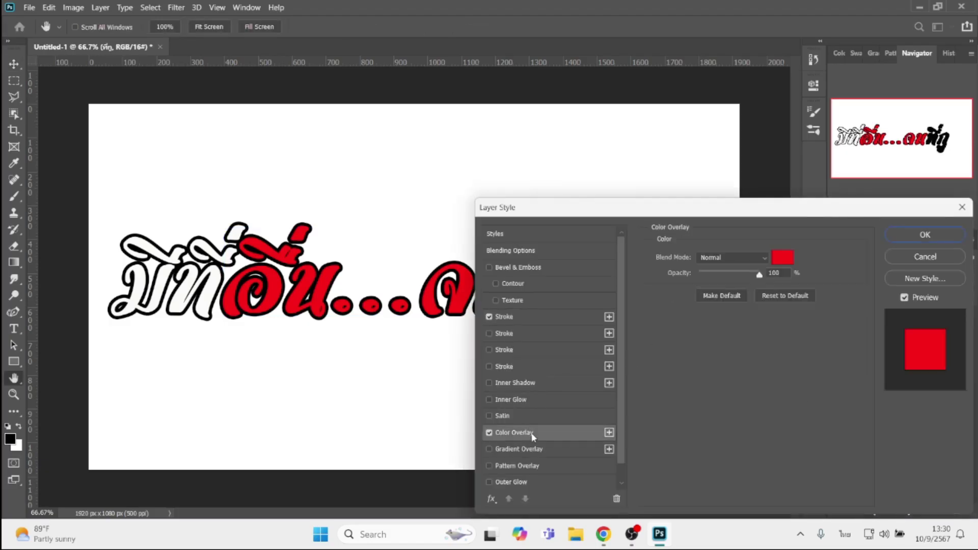
left_click(776, 260)
left_click(655, 155)
key("Return")
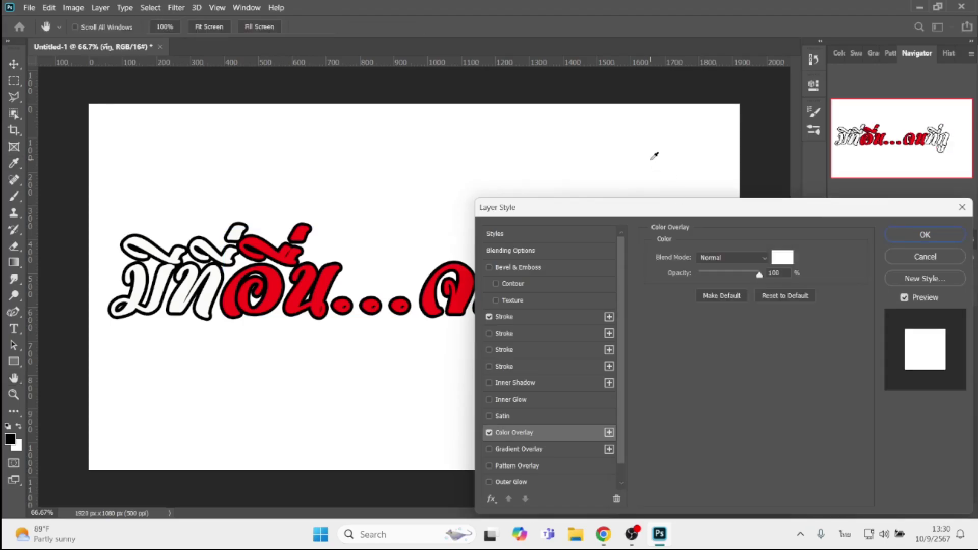
key("Return")
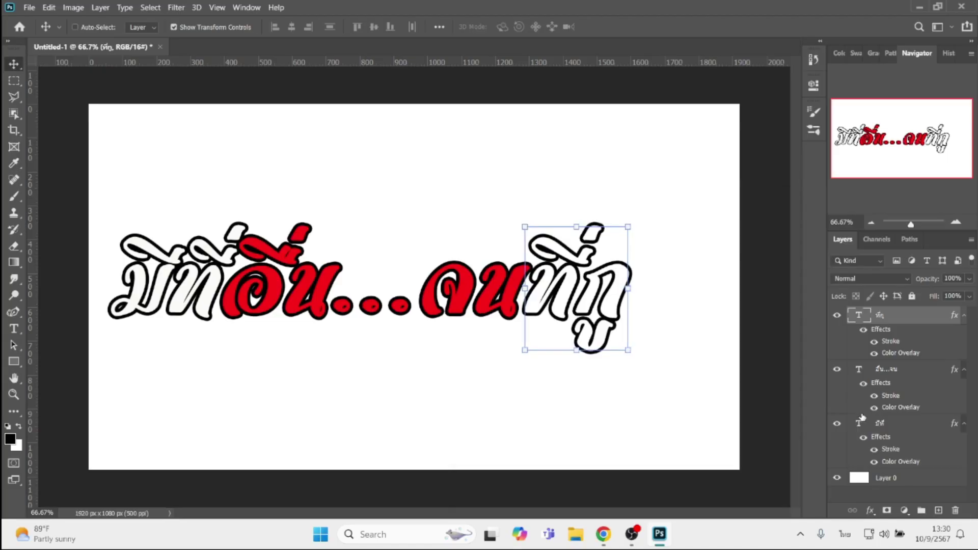
Step: Duplicate the three styled text layers beneath the originals and hide the copies' colour fills
left_click(912, 425, "shift")
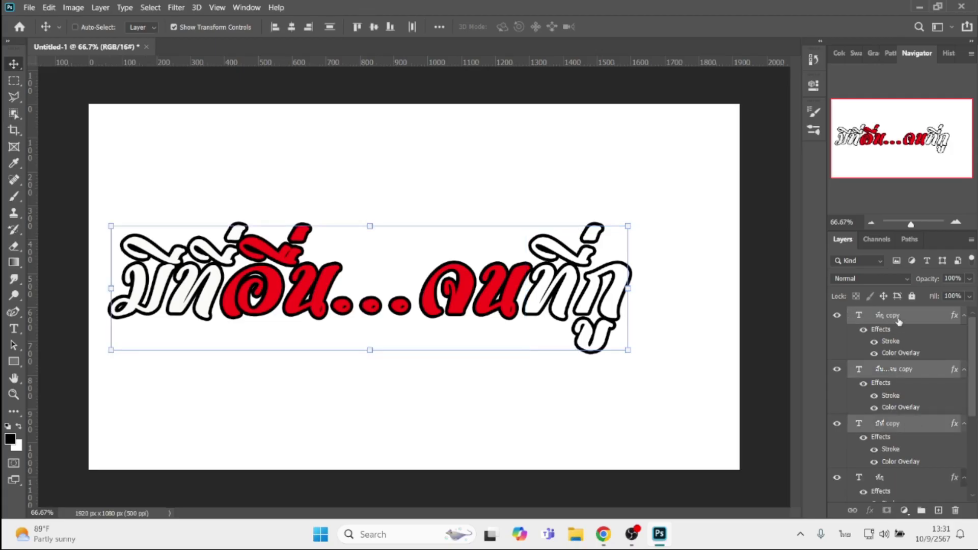
key("ctrl+j")
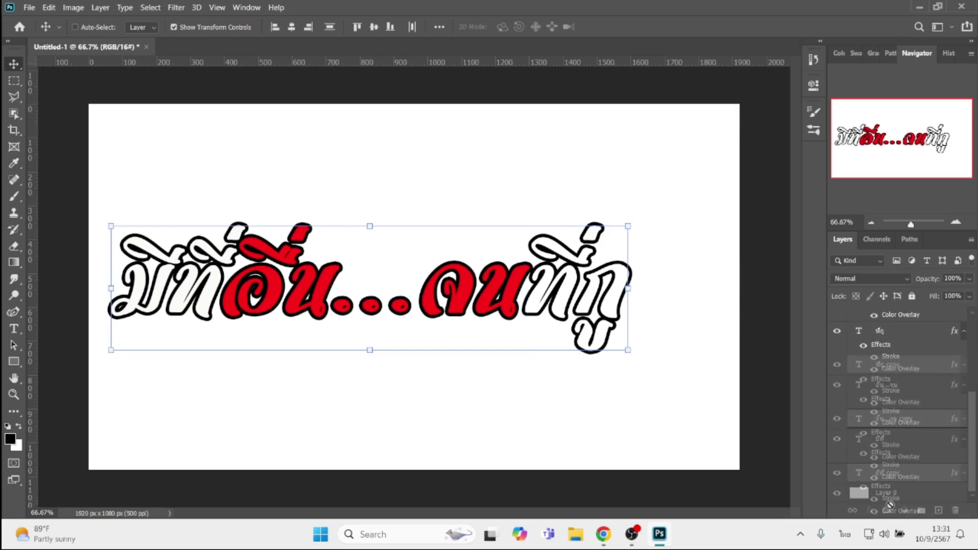
left_click_drag(902, 544, 887, 490)
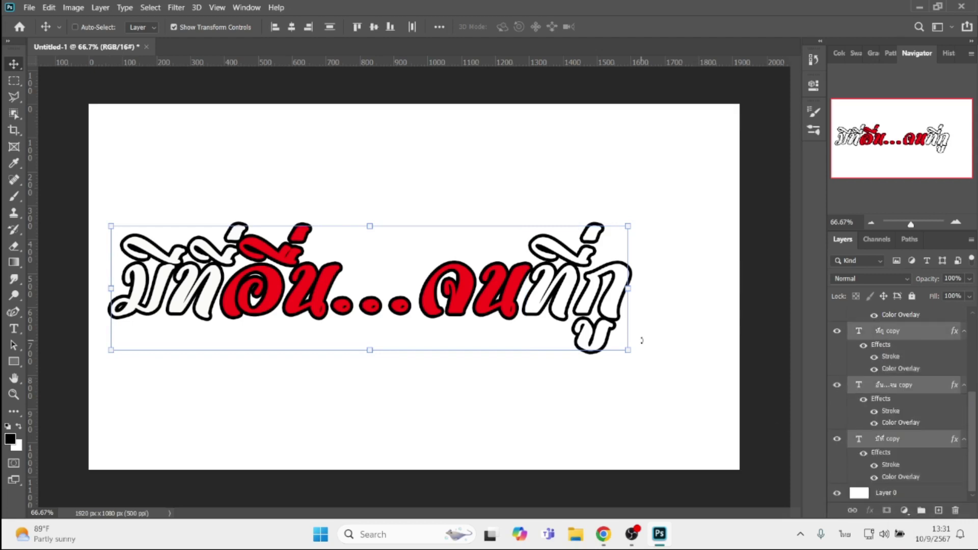
key("Up")
key("Up")
key("Up")
key("Up")
key("Up")
key("Up")
key("Up")
key("Up")
key("Up")
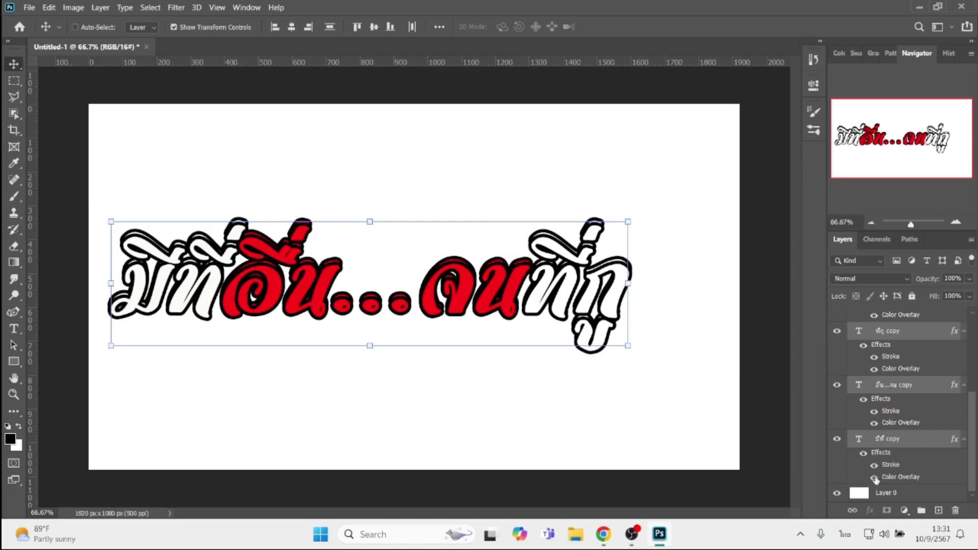
key("Right")
key("Right")
key("Right")
key("Right")
key("Right")
key("Right")
key("Right")
key("Right")
key("Right")
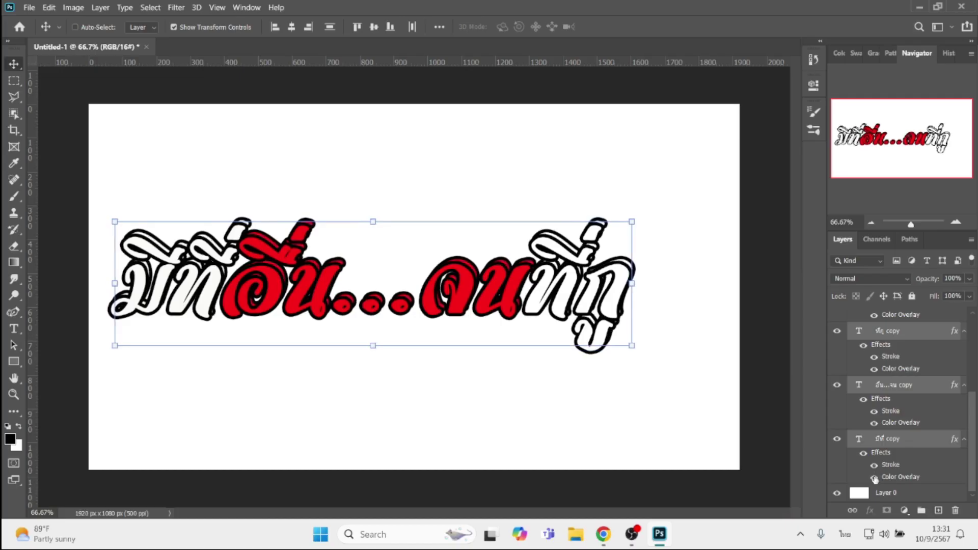
left_click(874, 477)
left_click(874, 423)
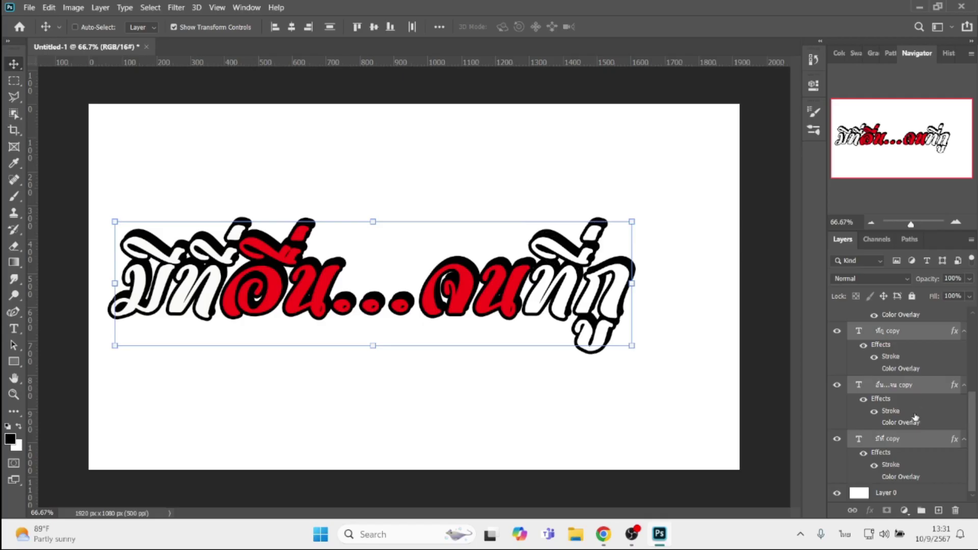
Step: Select the three black copy layers and offset them down-right as a shadow
scroll(916, 430, "up", 3)
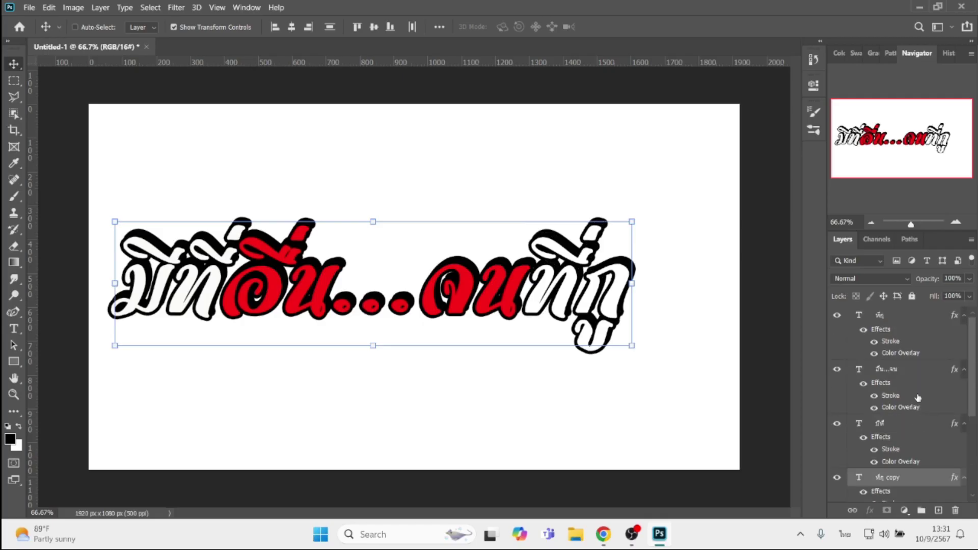
left_click(909, 321)
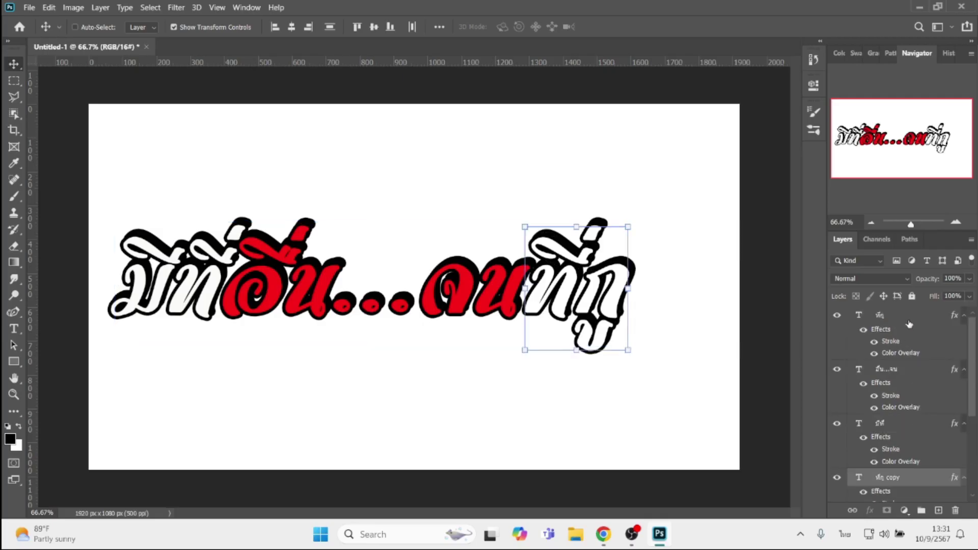
scroll(910, 407, "down", 3)
scroll(912, 455, "down", 1)
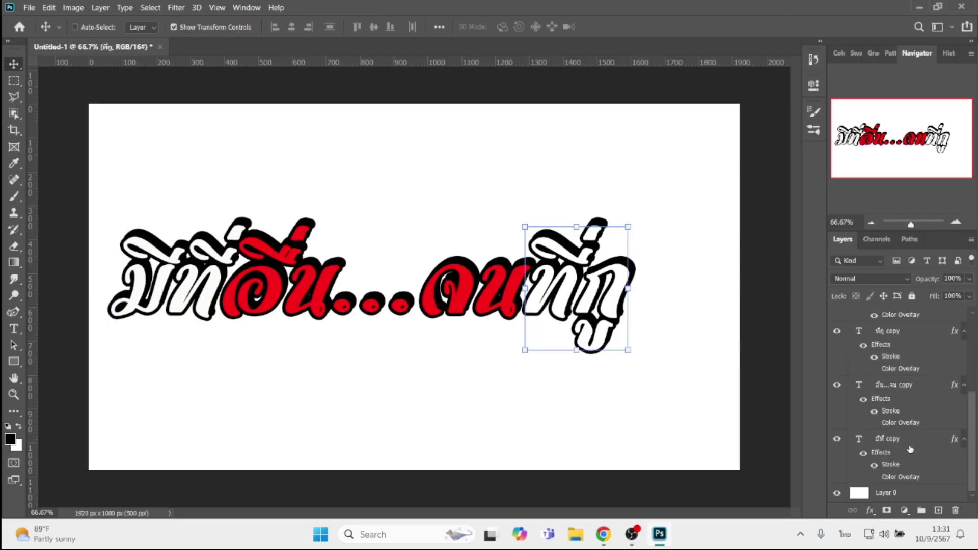
left_click(910, 442, "shift")
left_click_drag(567, 319, 585, 339)
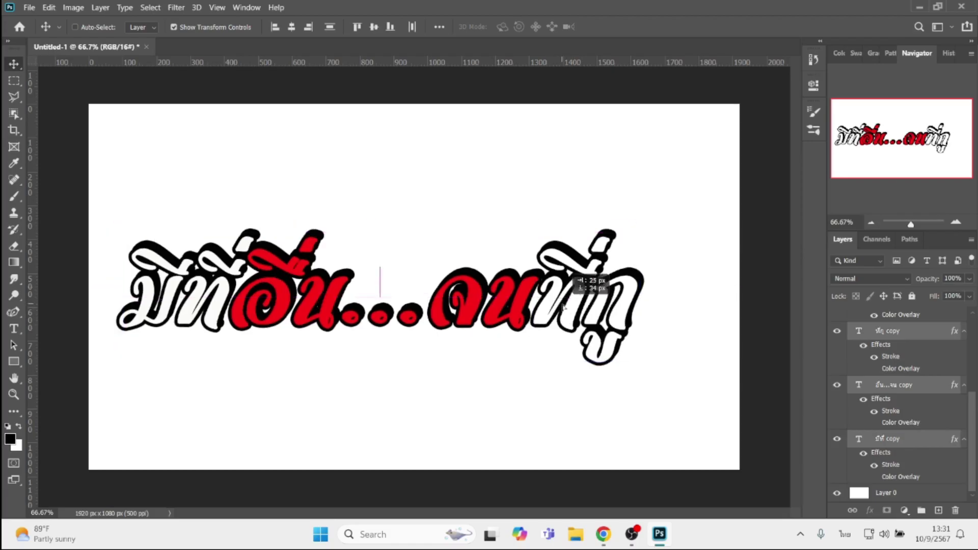
scroll(867, 424, "up", 3)
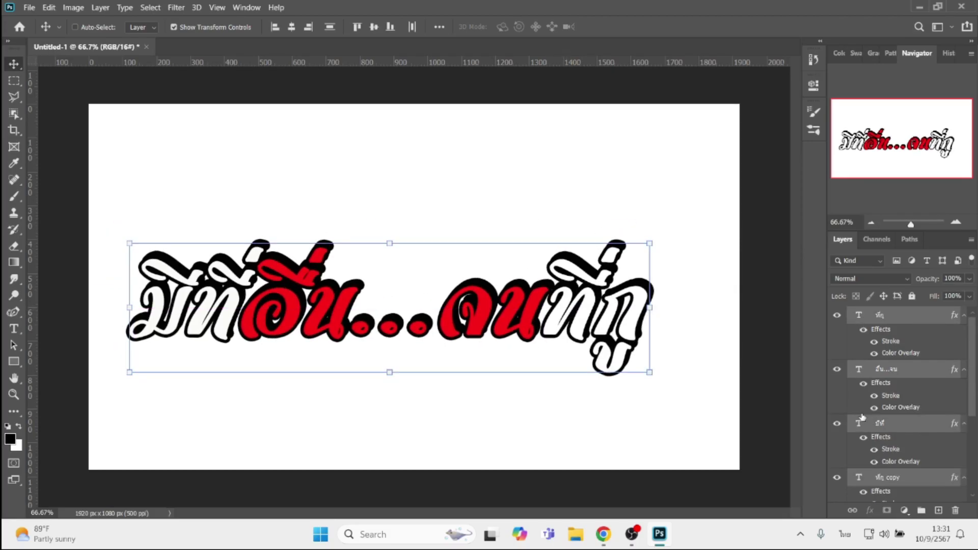
Step: Group the text layers and enable three Stroke effects on Group 1
left_click(921, 509)
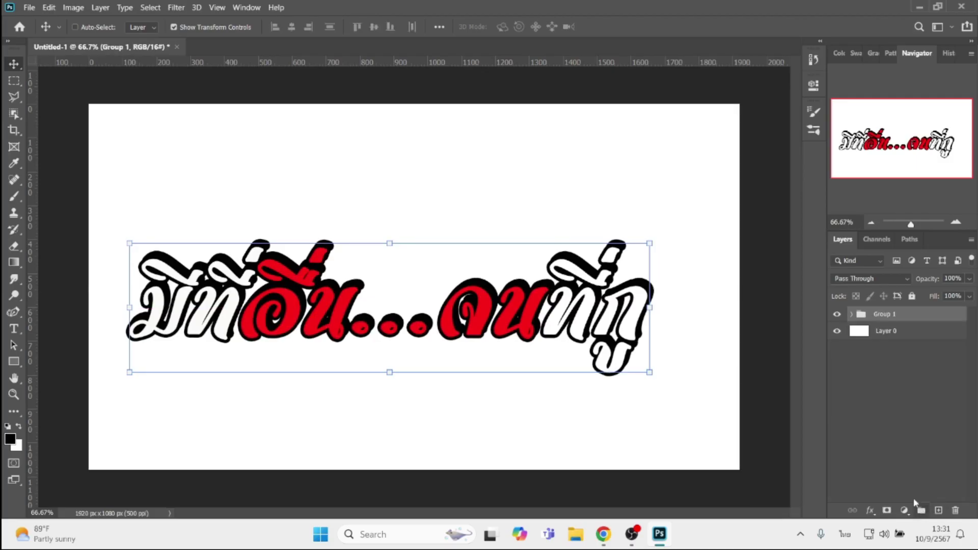
left_click(866, 515)
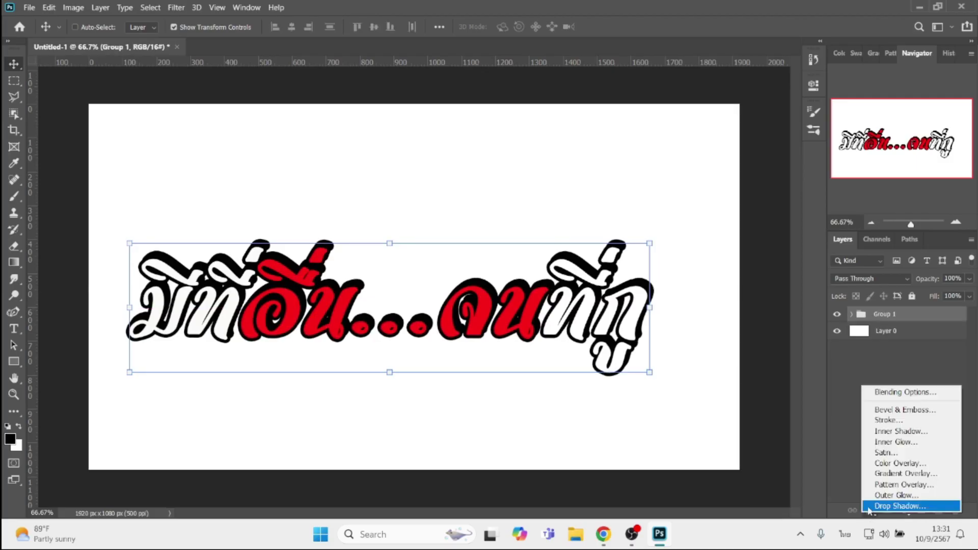
left_click(885, 421)
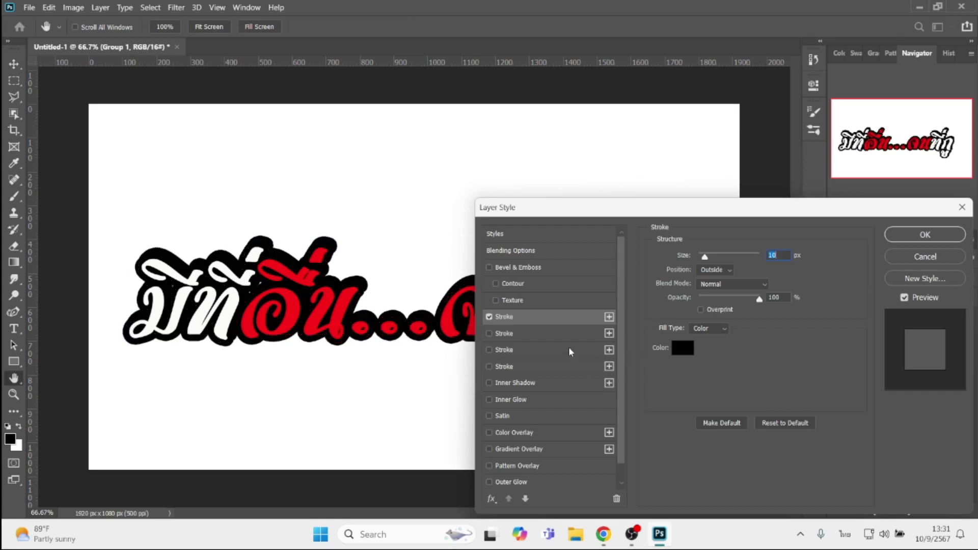
left_click(520, 333)
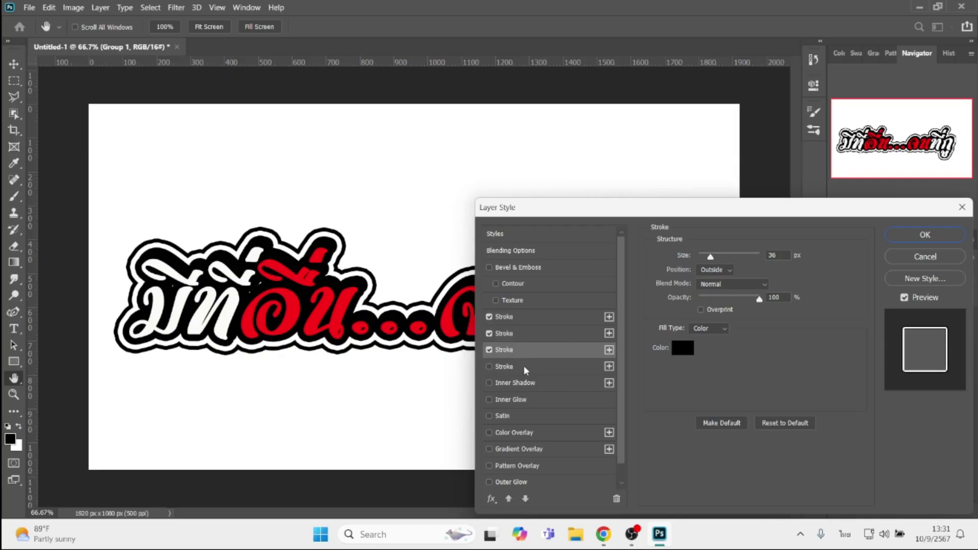
left_click(523, 365)
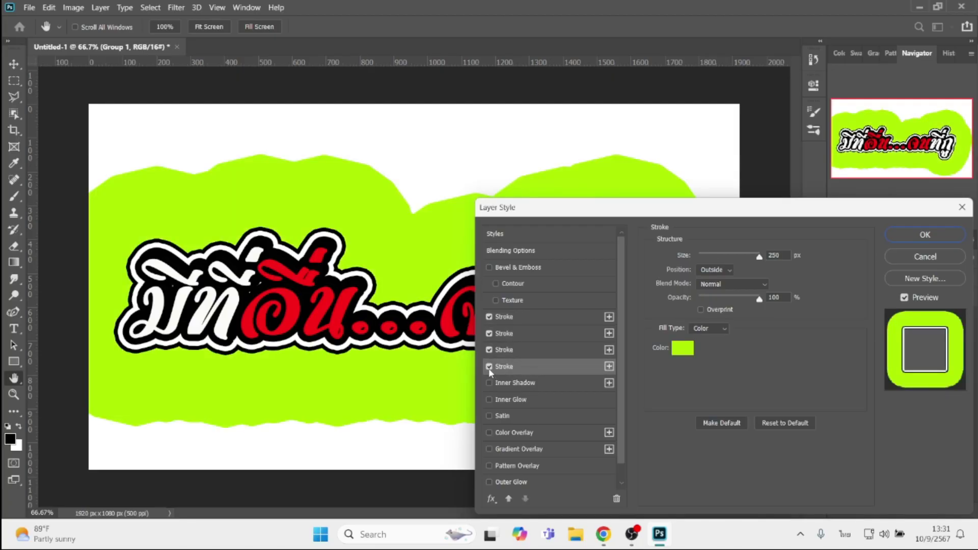
left_click(488, 367)
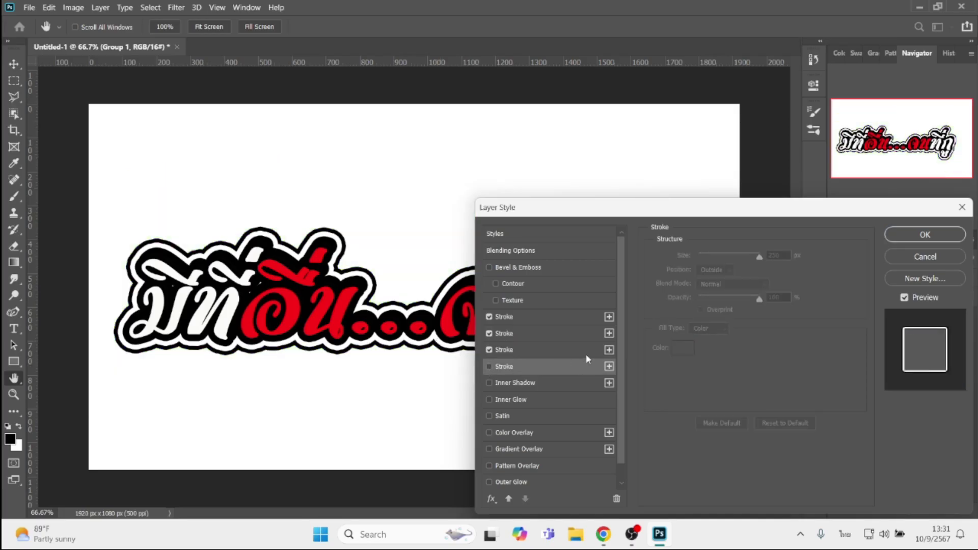
Step: Set the white stroke to 17 px and the outer black stroke to 28 px
left_click(538, 340)
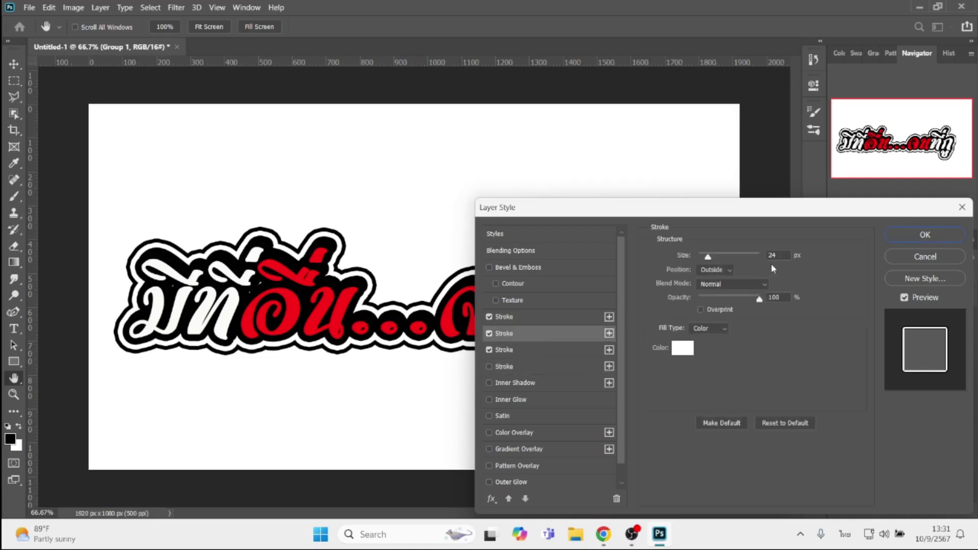
left_click(784, 256)
key("Down")
key("Down")
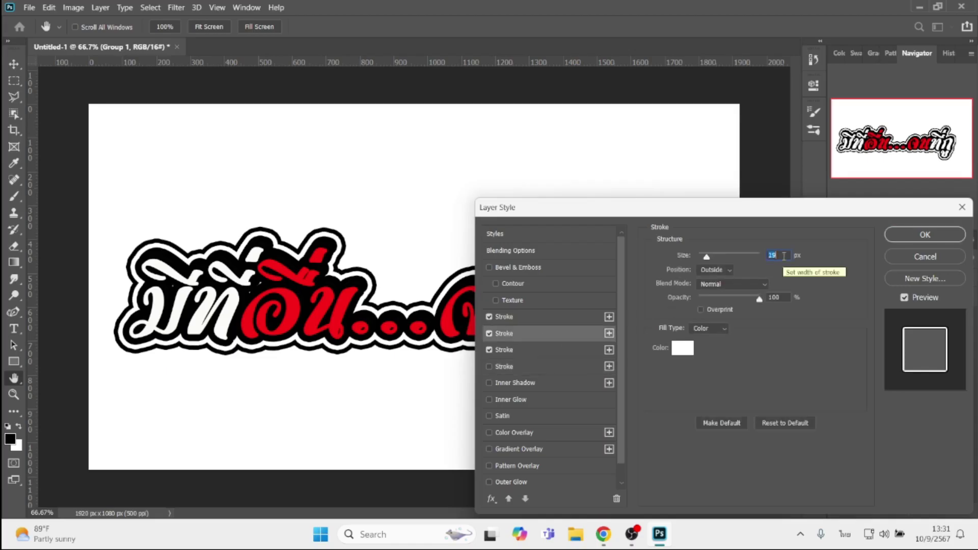
key("Down")
key("Down")
key("Down")
key("Down")
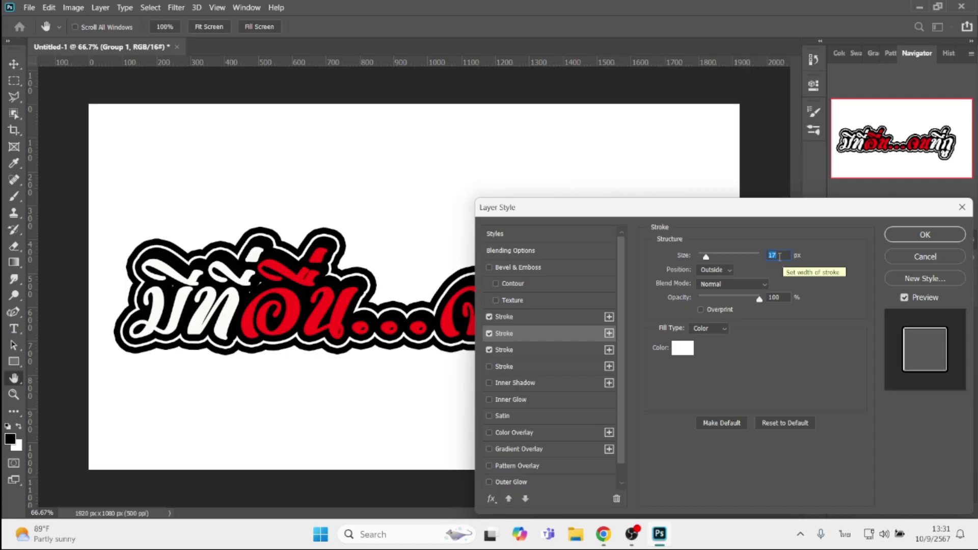
left_click(565, 356)
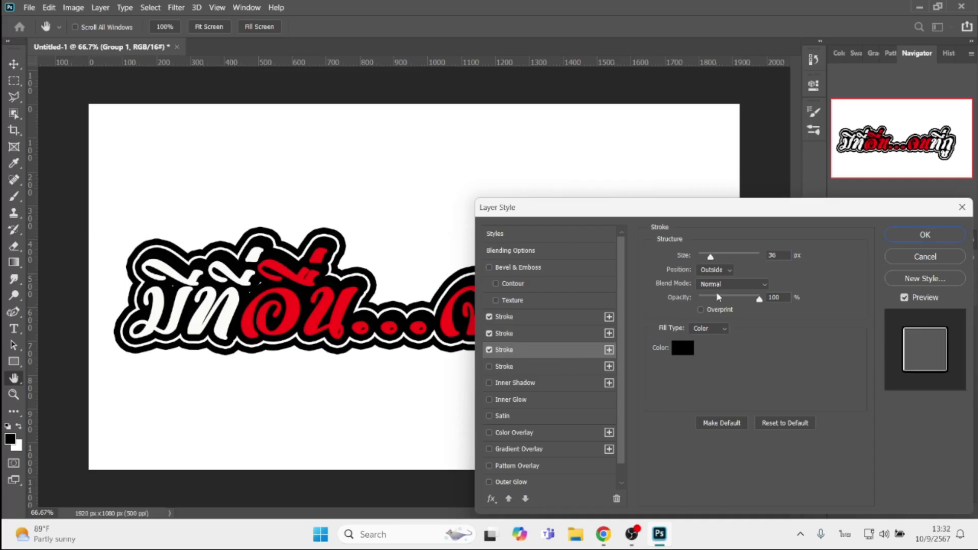
left_click(782, 255)
key("Down")
key("Down")
key("Down")
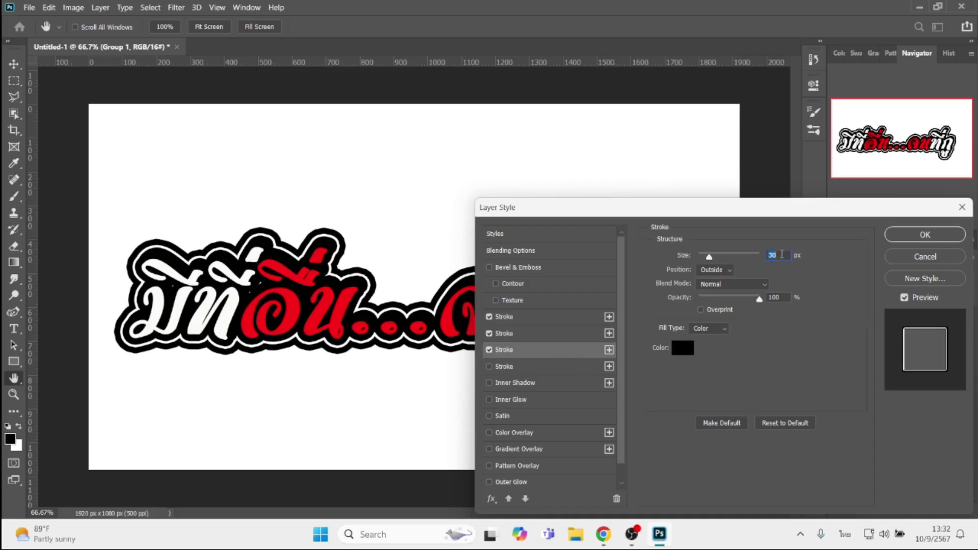
key("Down")
key("Down")
key("Down")
key("Down")
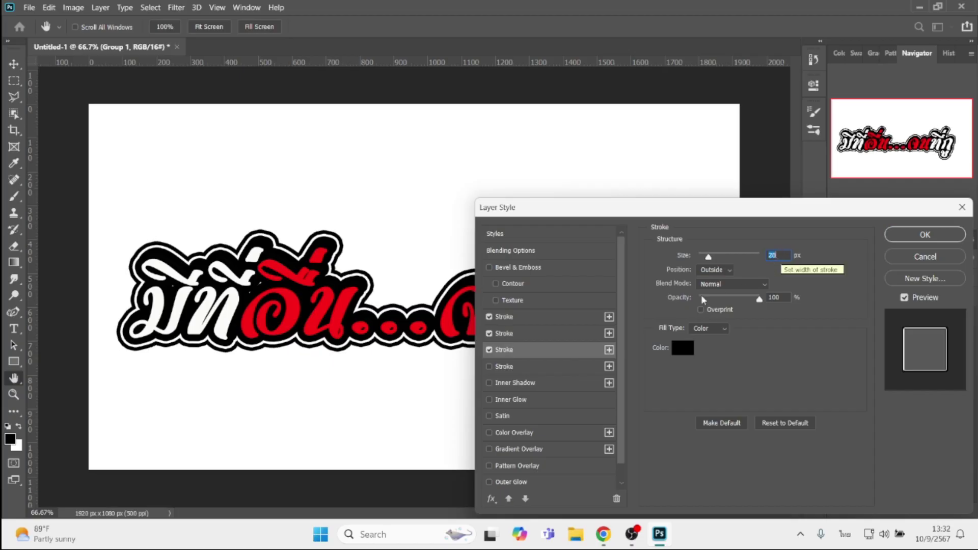
Step: Set the inner black stroke to 3 px and apply the layer styles
left_click(553, 318)
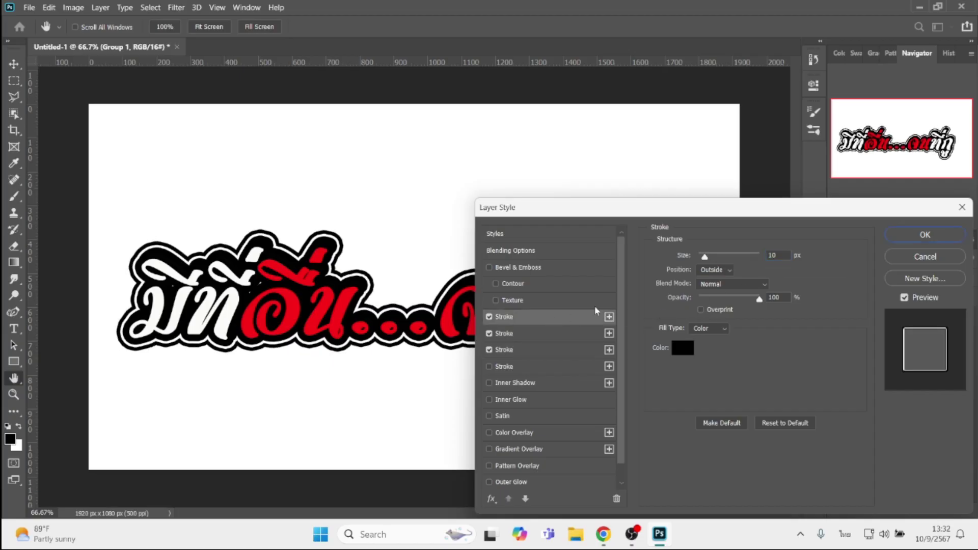
left_click(778, 255)
type("5")
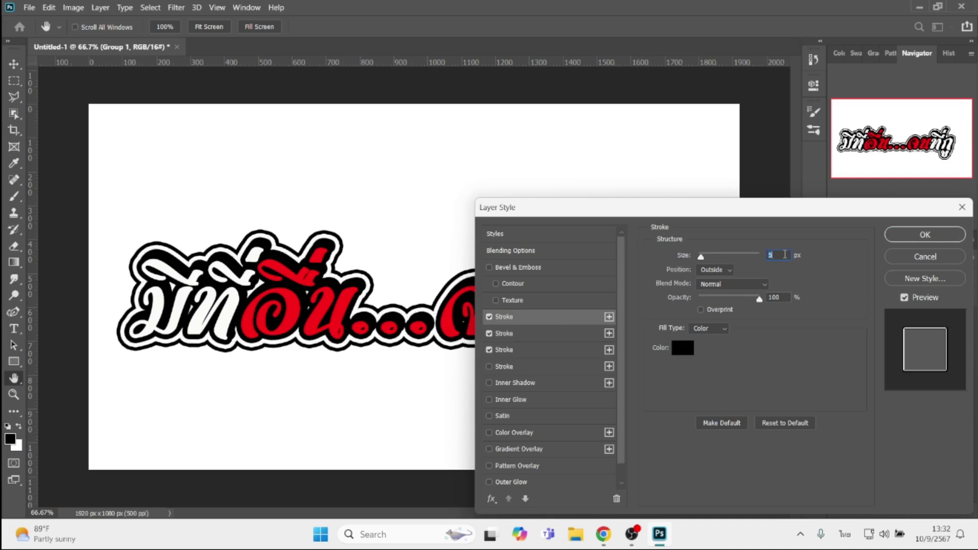
key("Down")
key("Down")
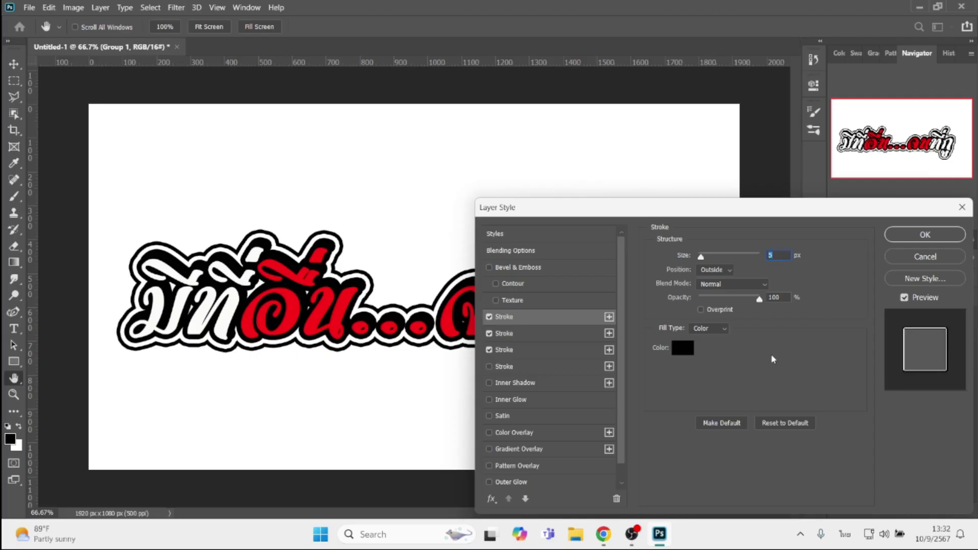
key("Return")
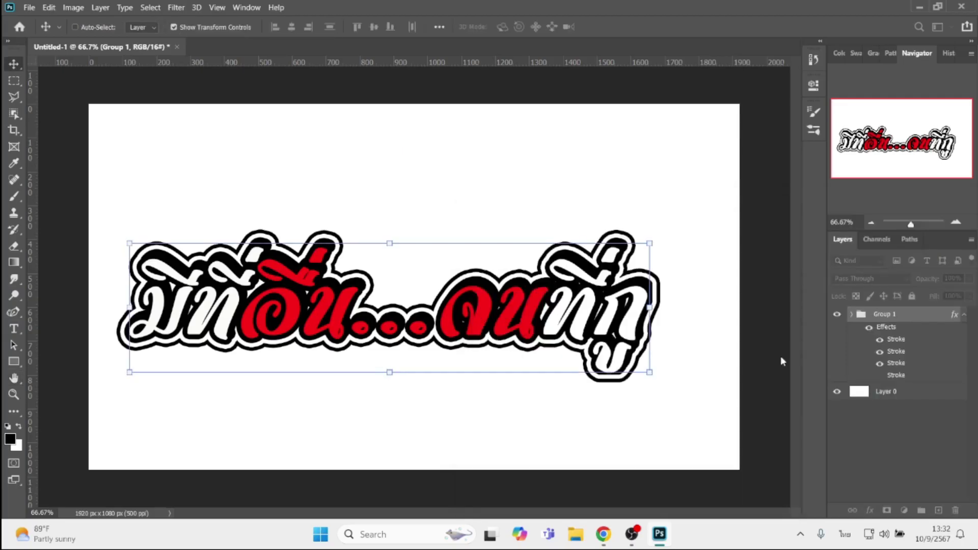
Step: Hide the white Layer 0 background and save the phrase as a transparent PNG named 'มีที่ดิน_จนทึก'
left_click(836, 381)
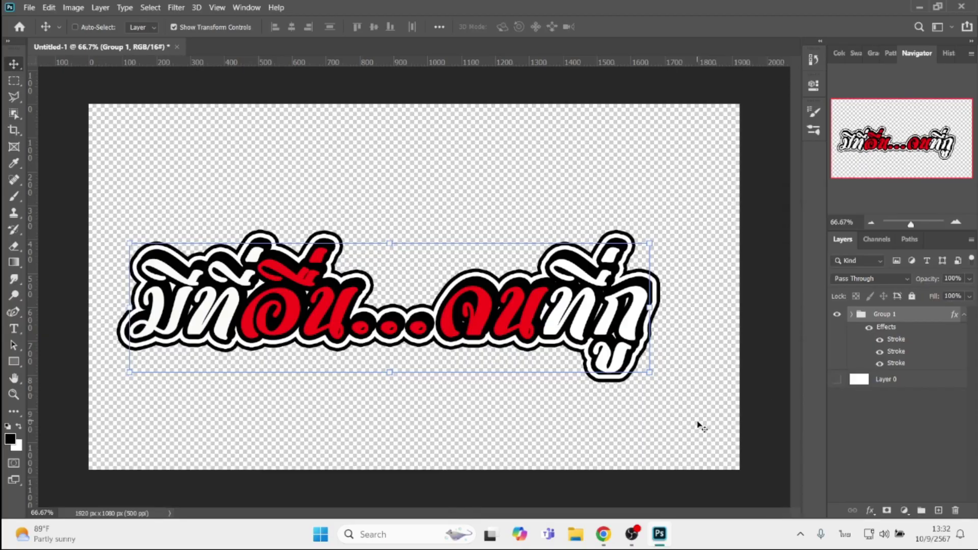
key("ctrl+shift+s")
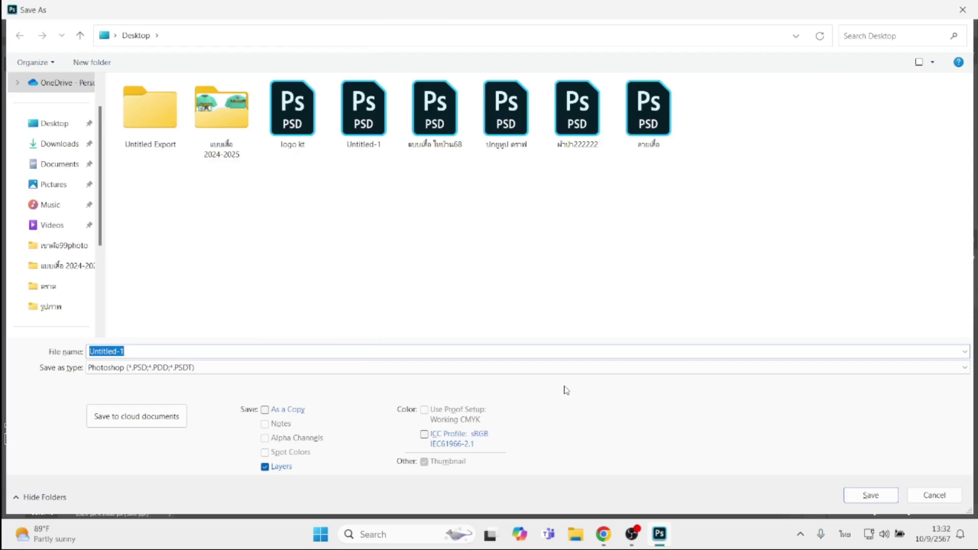
type("มีที่ดิน_จนทึก")
left_click(357, 367)
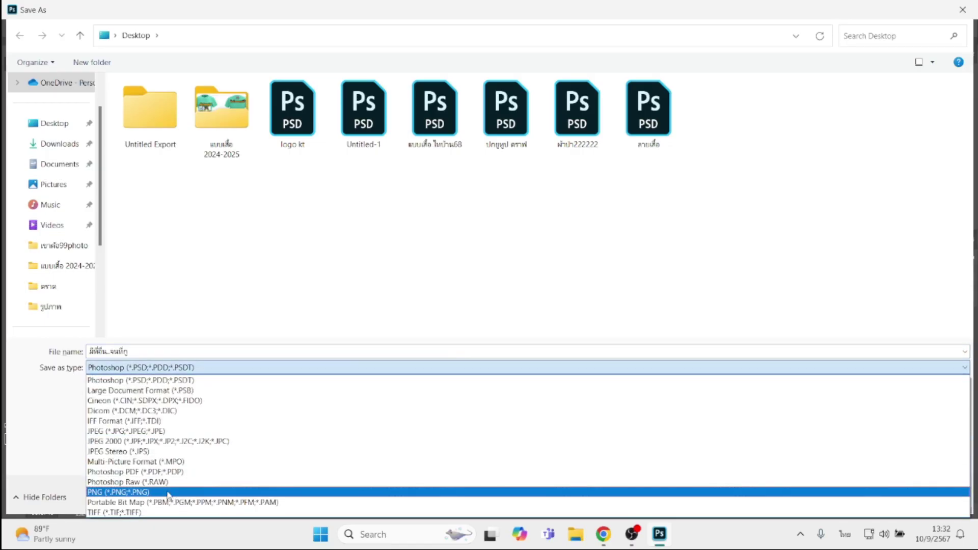
left_click(171, 493)
key("Return")
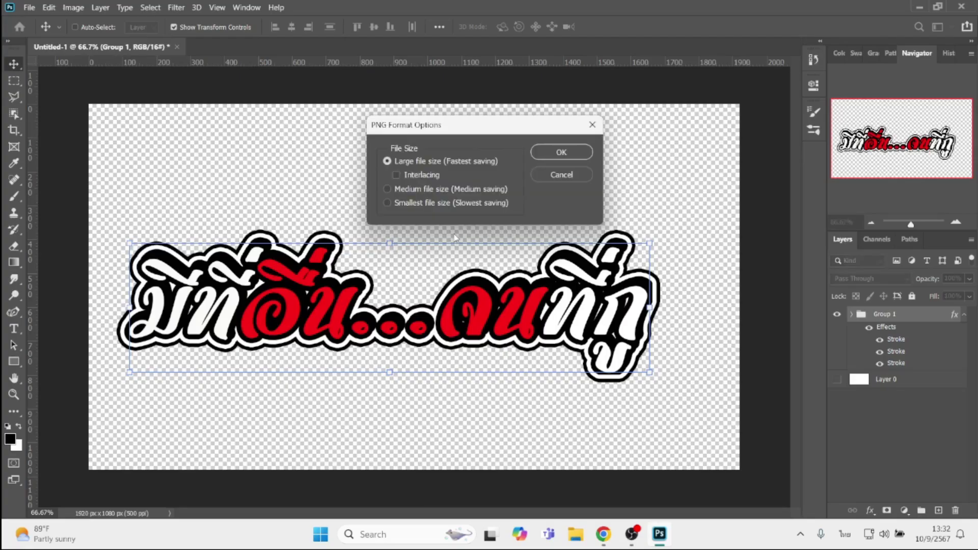
key("Return")
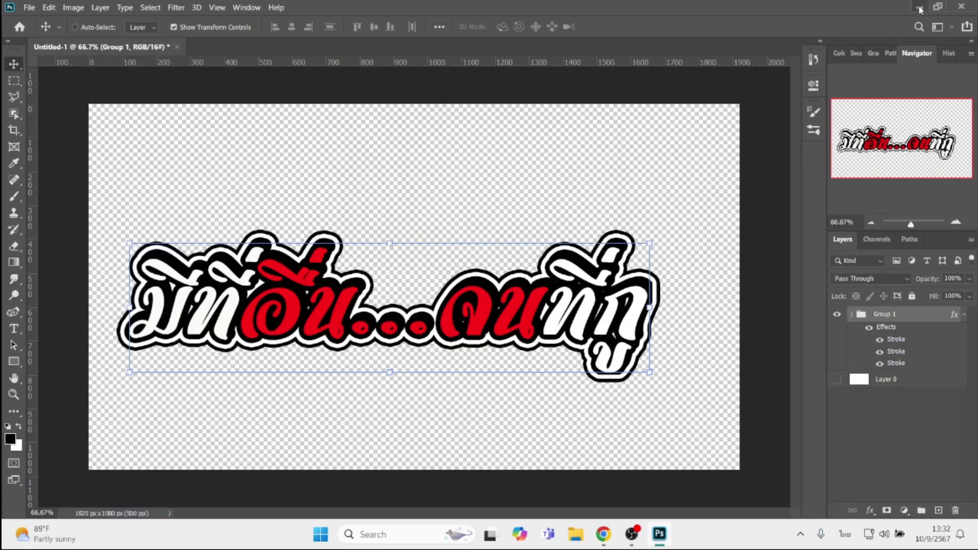
left_click(920, 8)
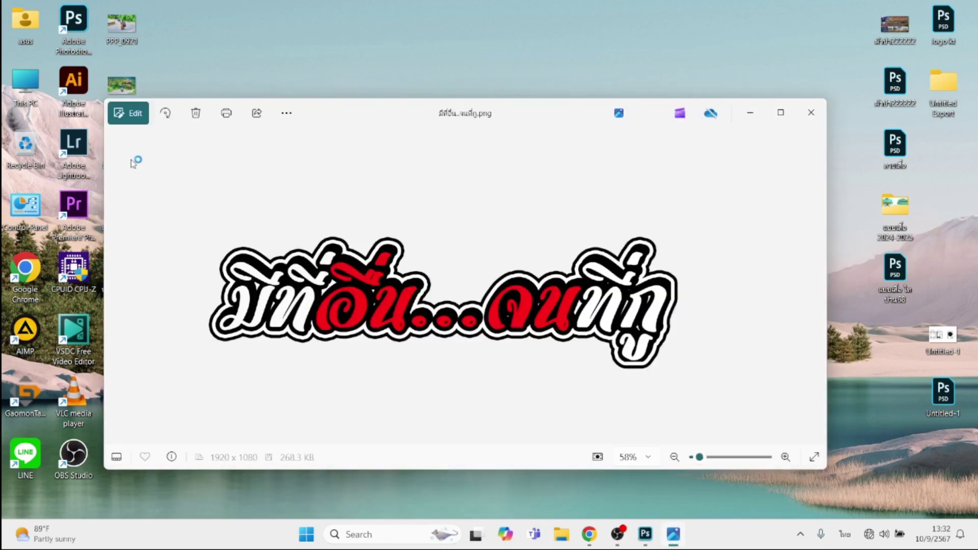
Step: Maximize the Photos window to view the exported transparent PNG full screen
left_click(781, 112)
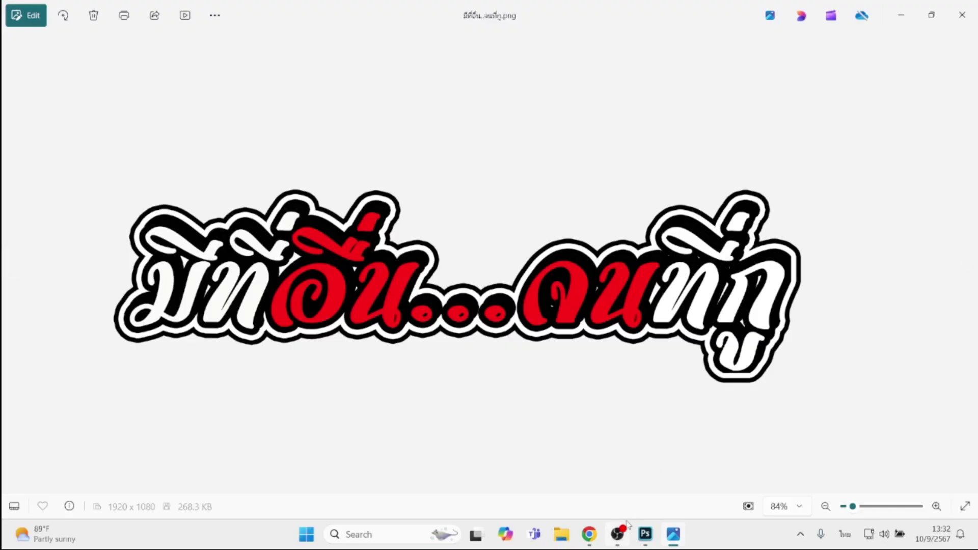